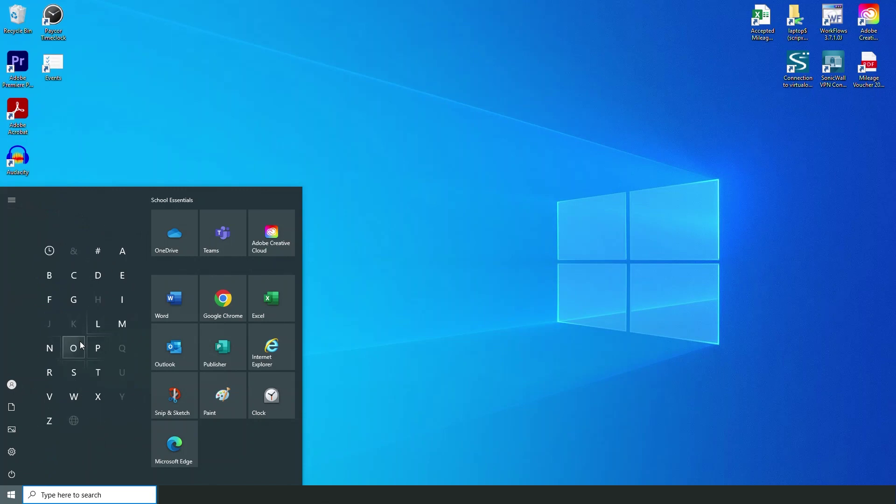
Step: Open WordPad from the Windows Accessories group
left_click(74, 397)
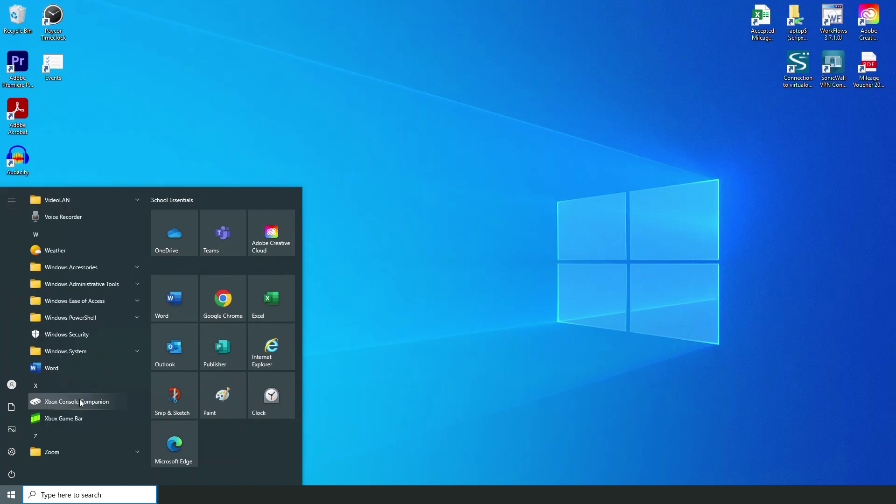
left_click(136, 271)
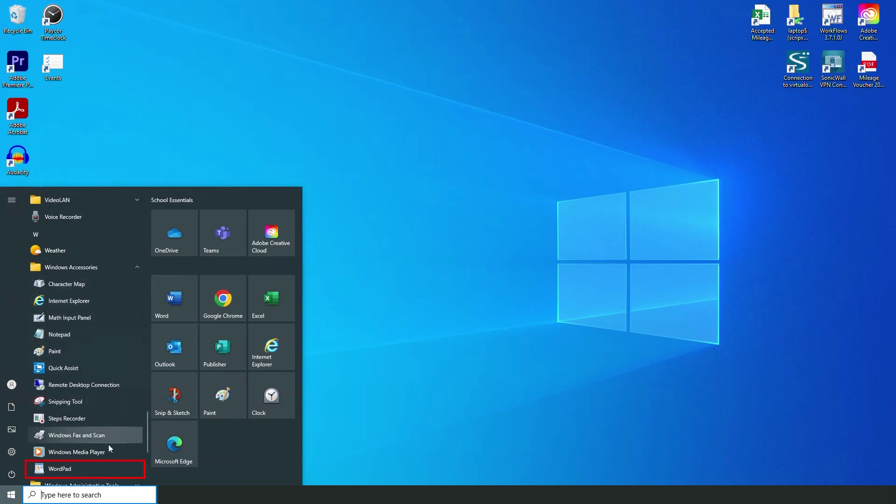
left_click(93, 469)
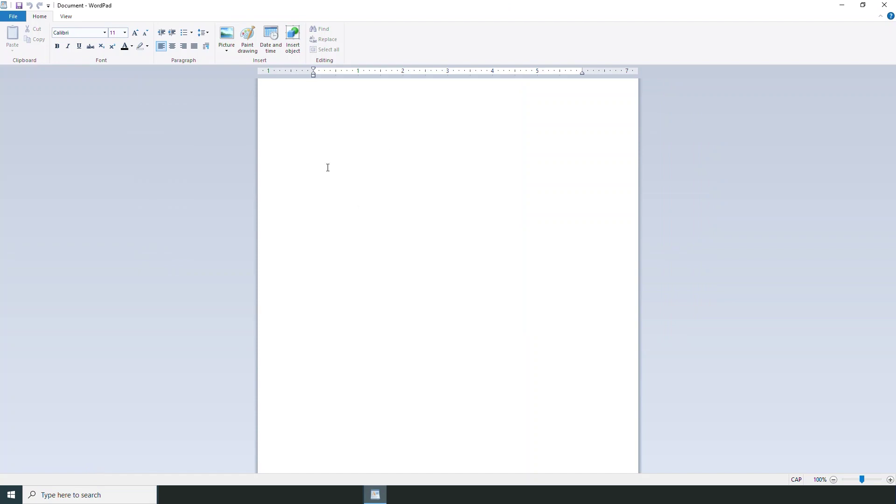
type("wORD")
key("BackSpace")
key("BackSpace")
key("BackSpace")
key("BackSpace")
Step: Write a paragraph describing WordPad's features, starting "WordPad is a free word processor available on Windows computers." and ending "it works just fine."
key("Caps_Lock")
type("WordPad")
key("BackSpace")
type("Pad is")
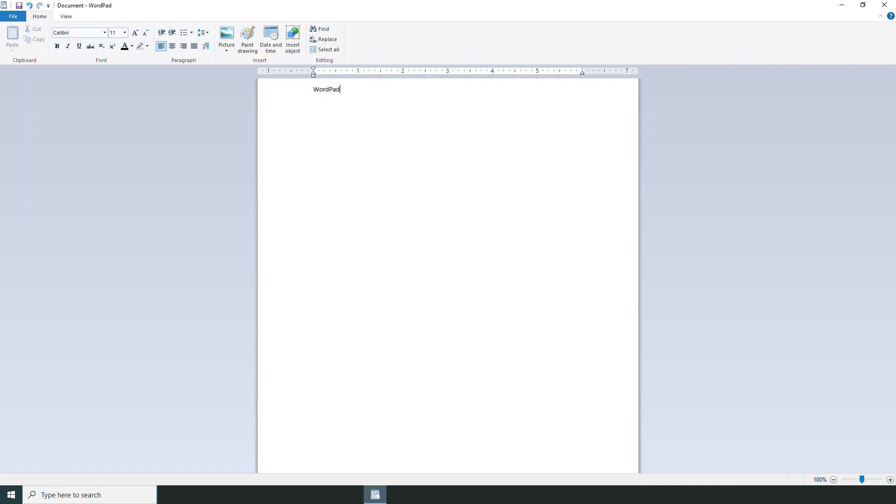
type(" a ")
type("free wor")
type("d process")
type("er a")
type("ilable on Windows")
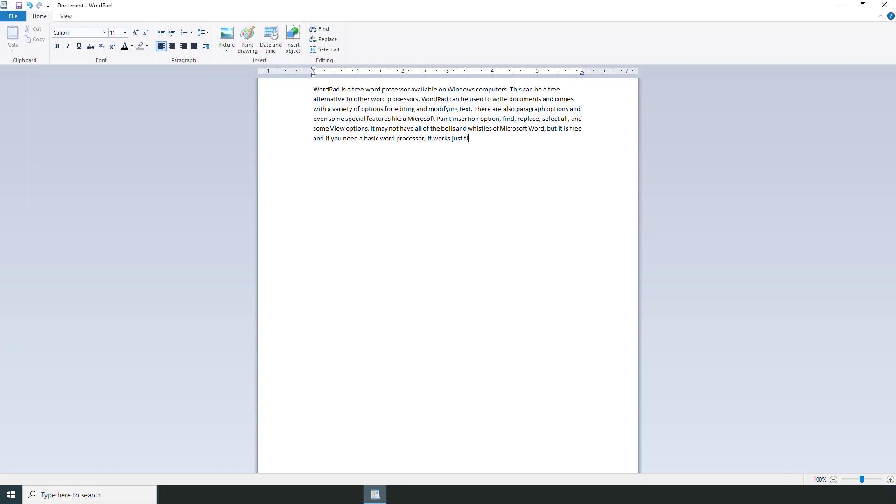
type("ine.")
Step: Separate the first sentence from the rest of the paragraph with a blank line
left_click(391, 121)
key("Return")
key("Return")
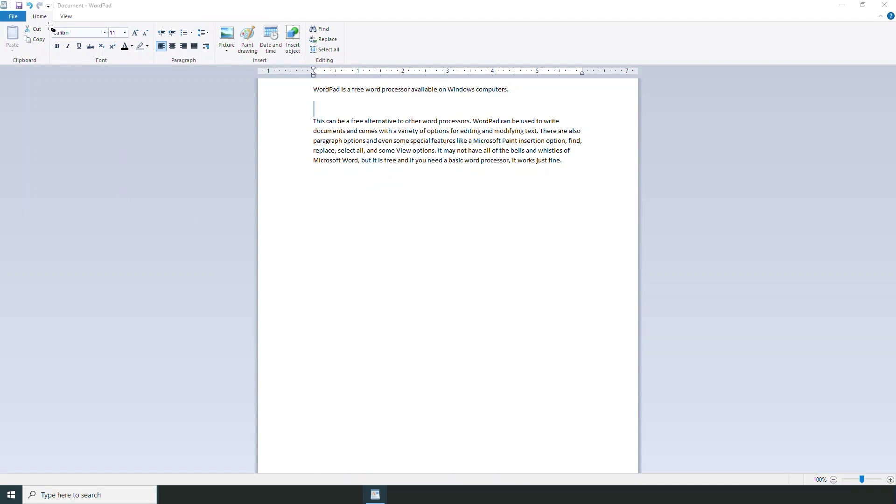
left_click_drag(49, 25, 151, 66)
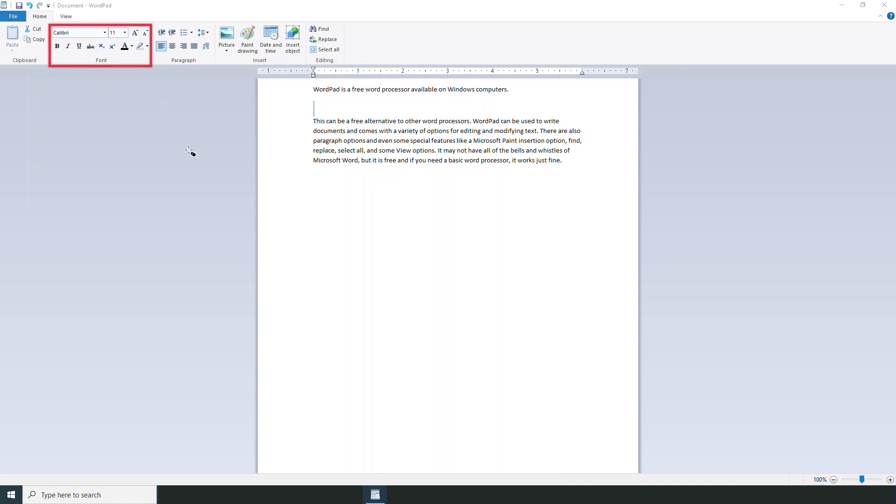
left_click_drag(45, 26, 132, 43)
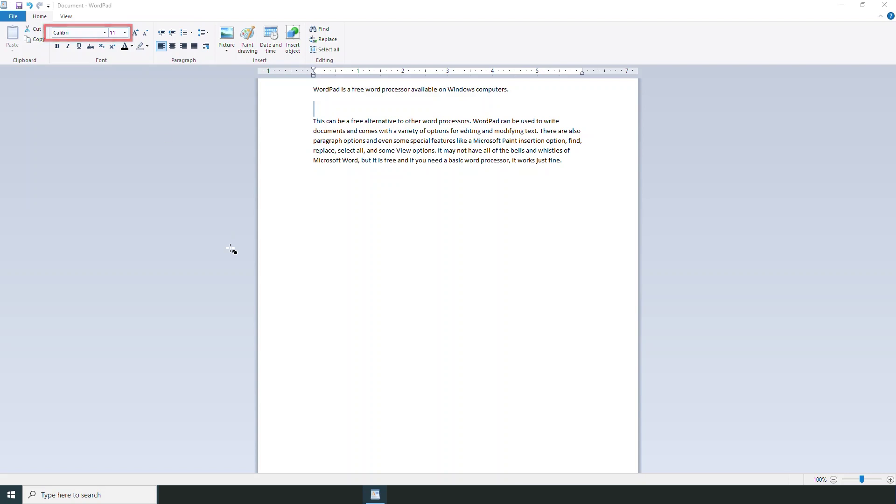
Step: Try Bell MT on the first sentence and settle on the Gadugi font
left_click(522, 90)
left_click_drag(511, 89, 331, 94)
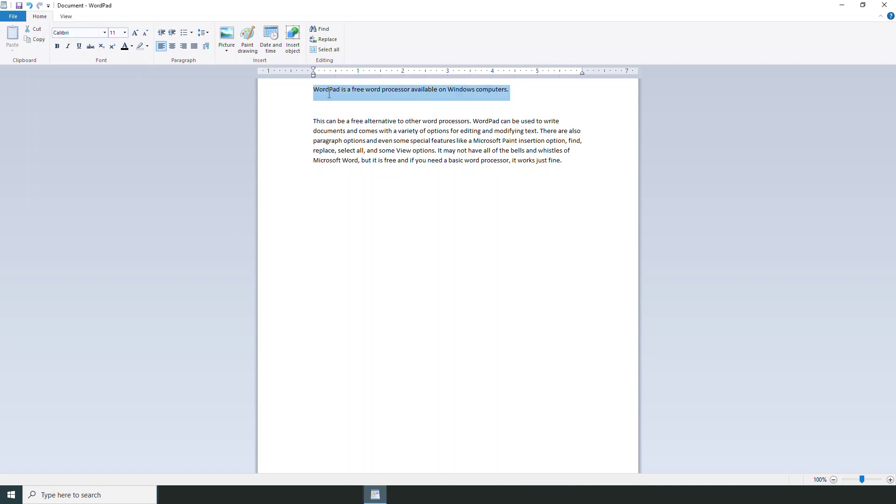
left_click(104, 34)
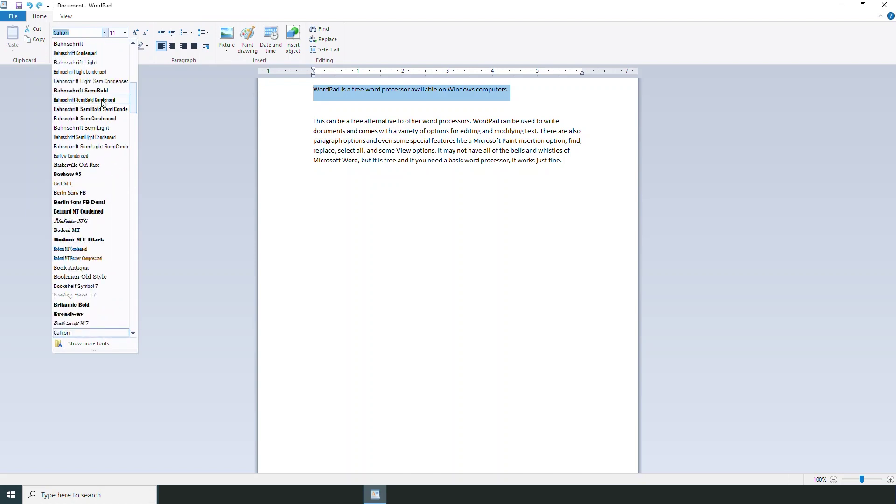
left_click(92, 184)
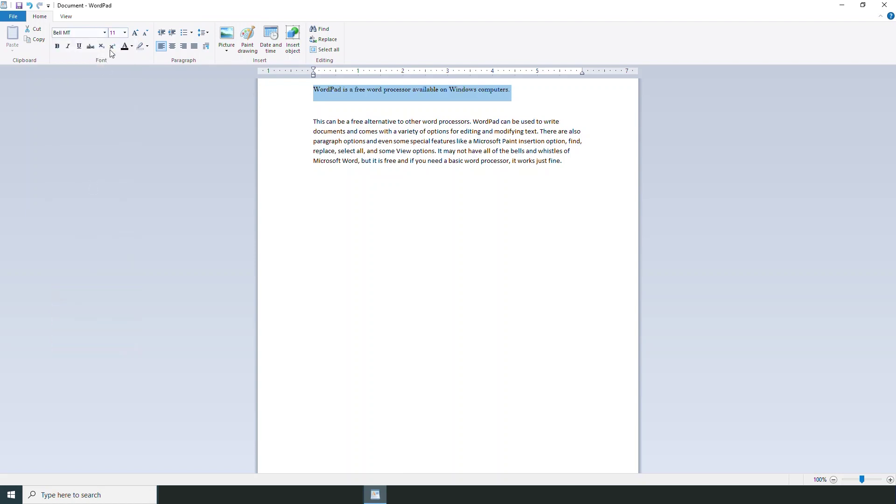
left_click(104, 33)
left_click_drag(132, 77, 133, 131)
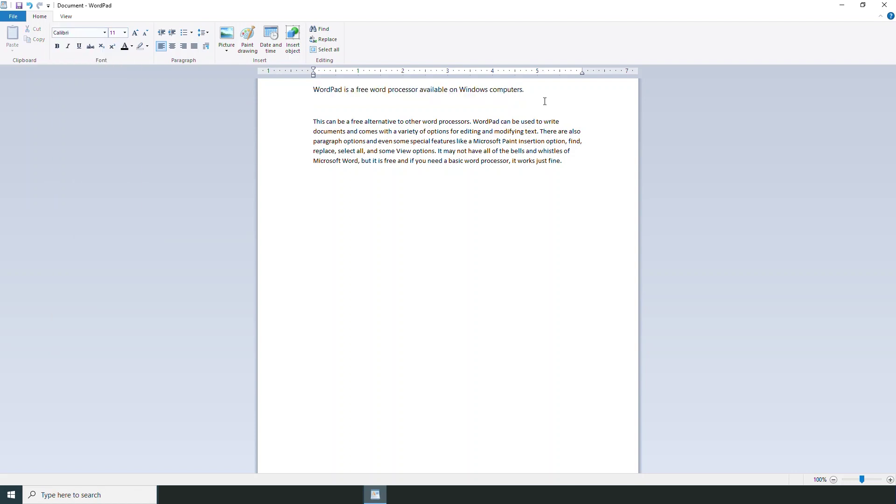
Step: Enlarge the first sentence's font size to 26 and on to 48
left_click_drag(526, 89, 312, 90)
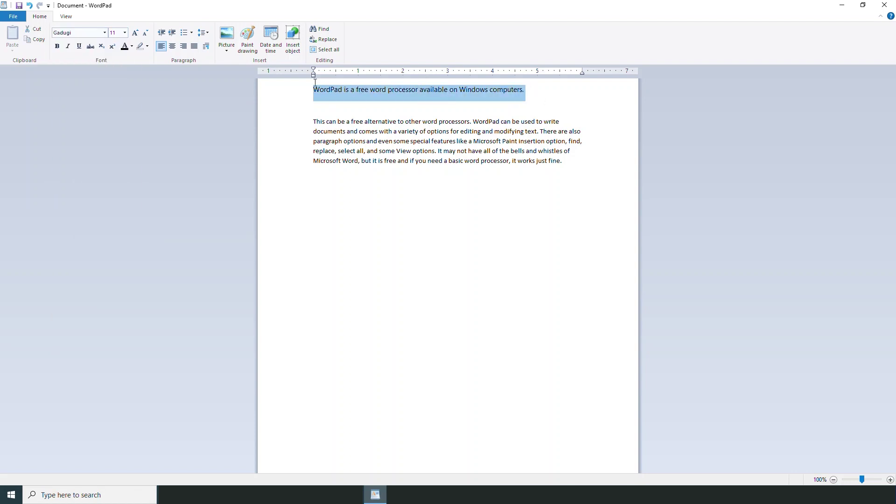
left_click(125, 33)
left_click(114, 131)
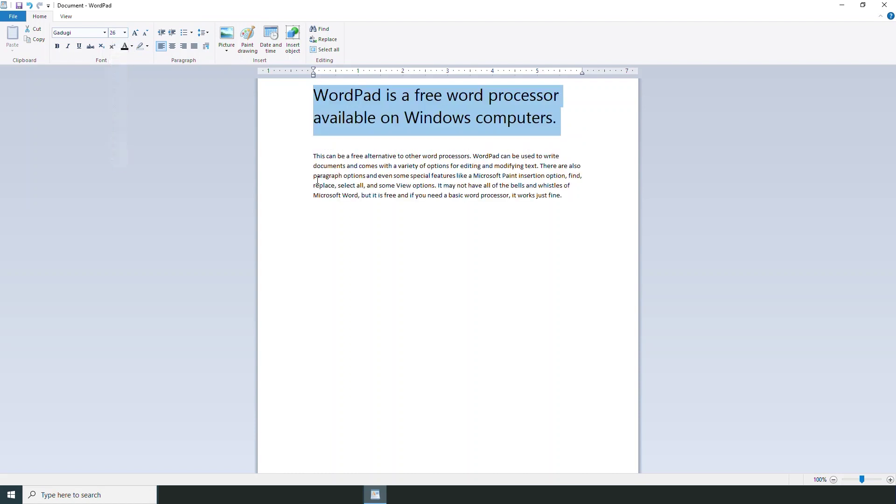
left_click(125, 32)
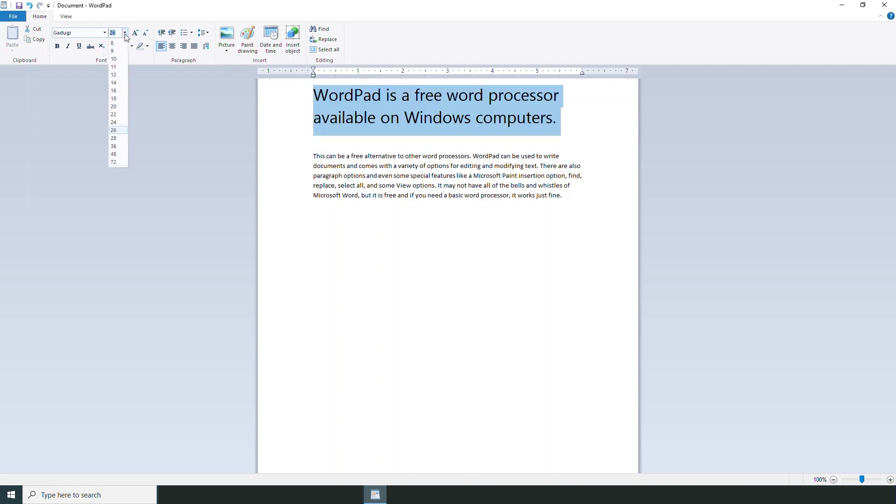
left_click(121, 155)
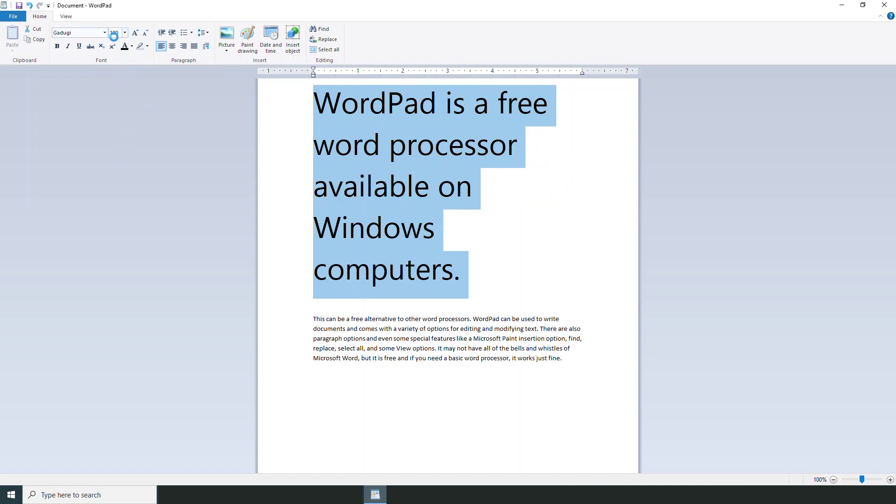
Step: Set the first sentence to a custom font size of 100 and grow it one increment to 110
type("100")
key("Return")
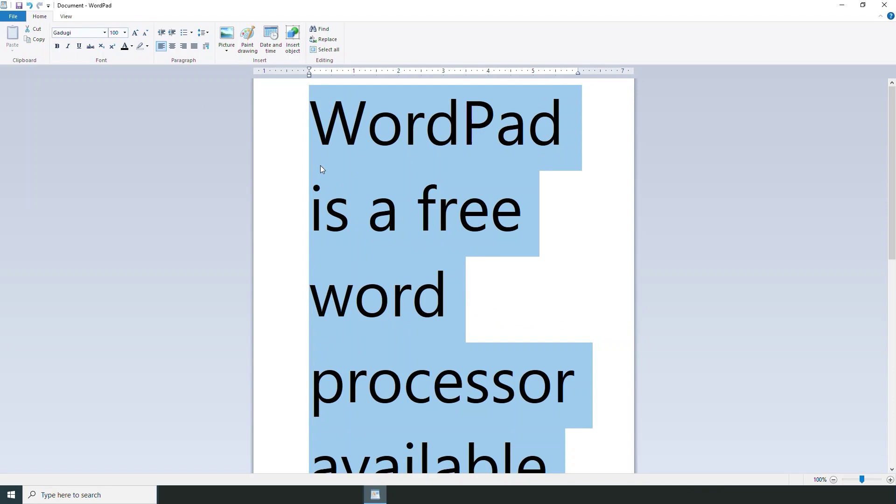
left_click(135, 33)
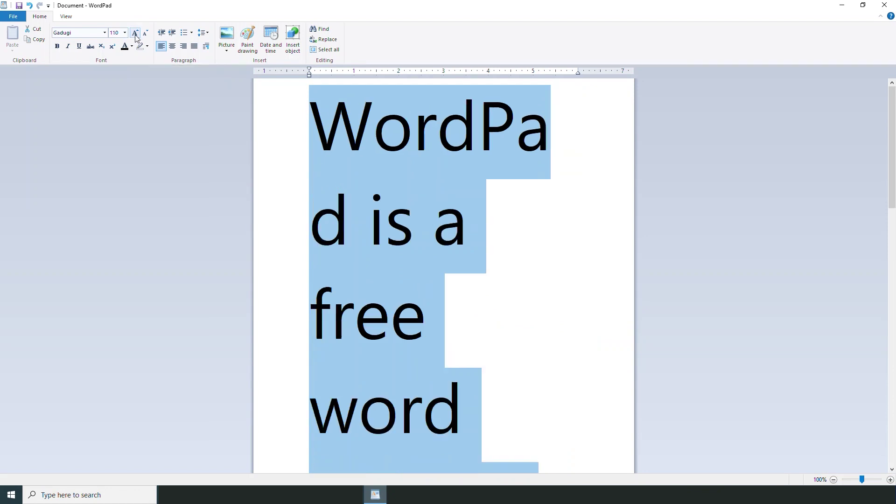
Step: Shrink the first sentence's text in increments down to font size 14
left_click(144, 33)
left_click(145, 33)
left_click(145, 34)
left_click(144, 33)
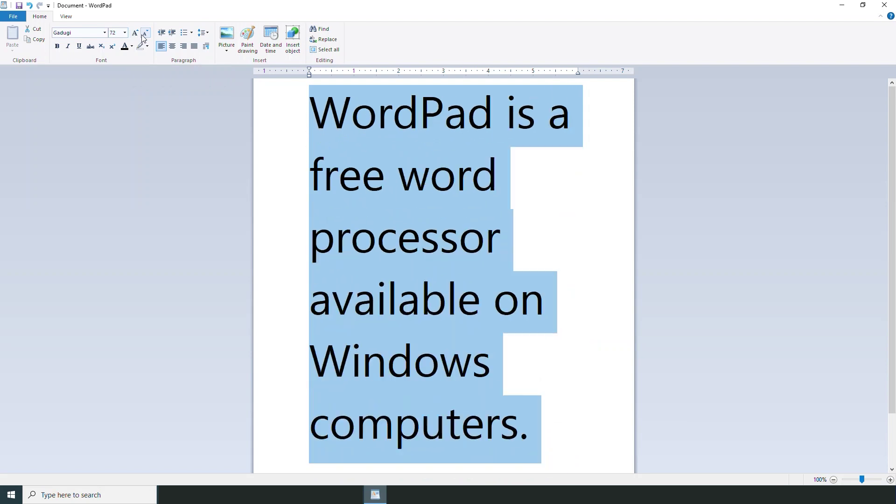
left_click(145, 33)
left_click(145, 36)
left_click(145, 36)
left_click(145, 36)
left_click(146, 36)
left_click(145, 36)
left_click(145, 36)
left_click(145, 36)
left_click(145, 36)
left_click(145, 36)
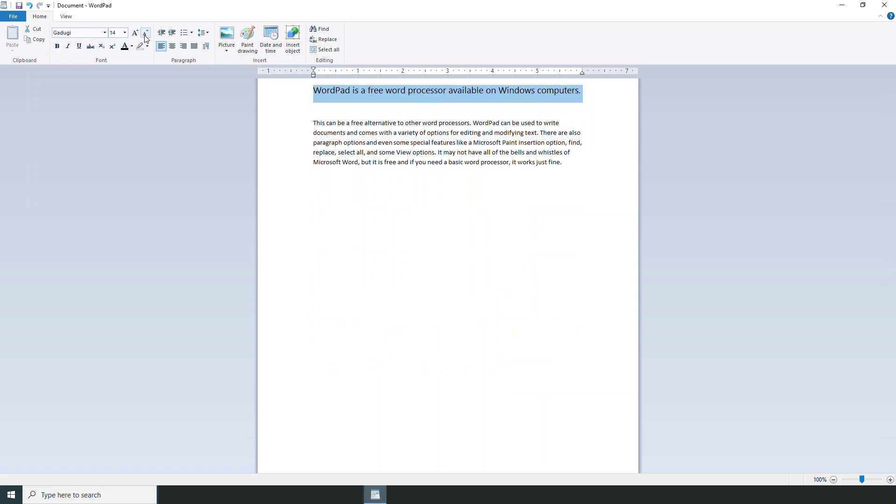
left_click(361, 197)
left_click_drag(49, 38, 153, 54)
key("Escape")
Step: Make the first sentence bold, and remove the bold formatting again
left_click_drag(314, 91, 582, 97)
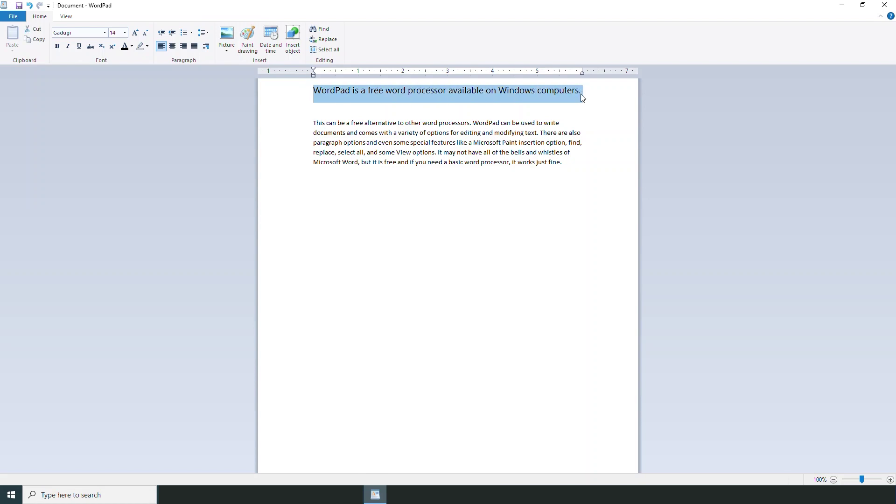
left_click(58, 47)
left_click(369, 113)
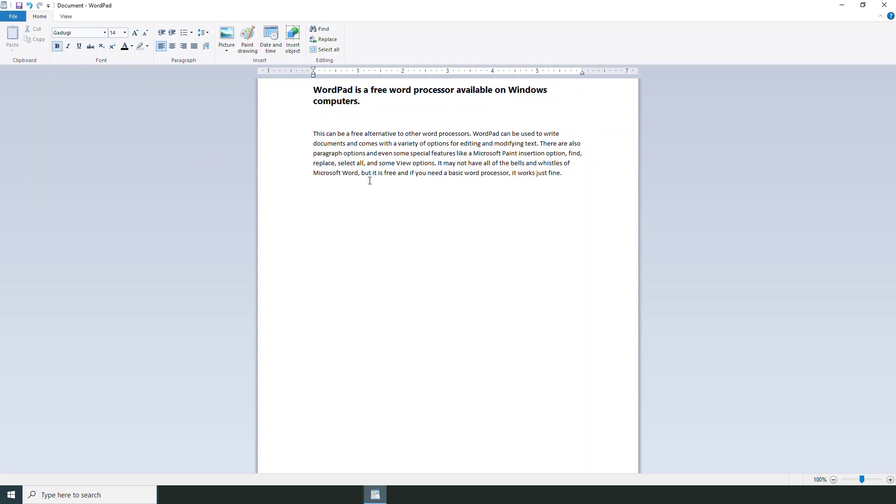
left_click_drag(357, 103, 314, 93)
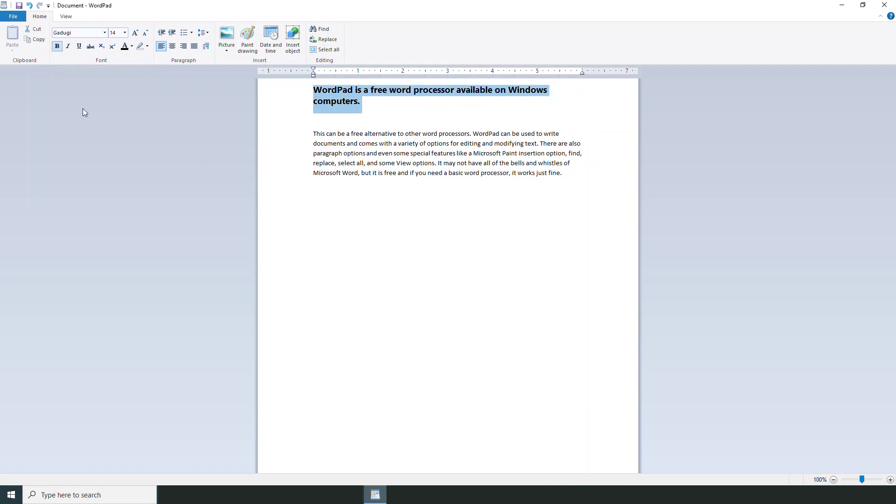
left_click(58, 47)
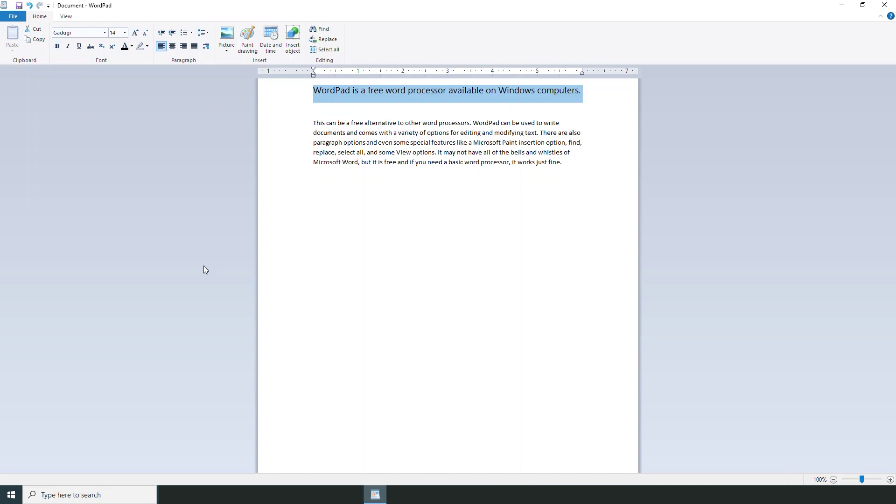
Step: Italicize the first sentence and undo the italic formatting
left_click(68, 47)
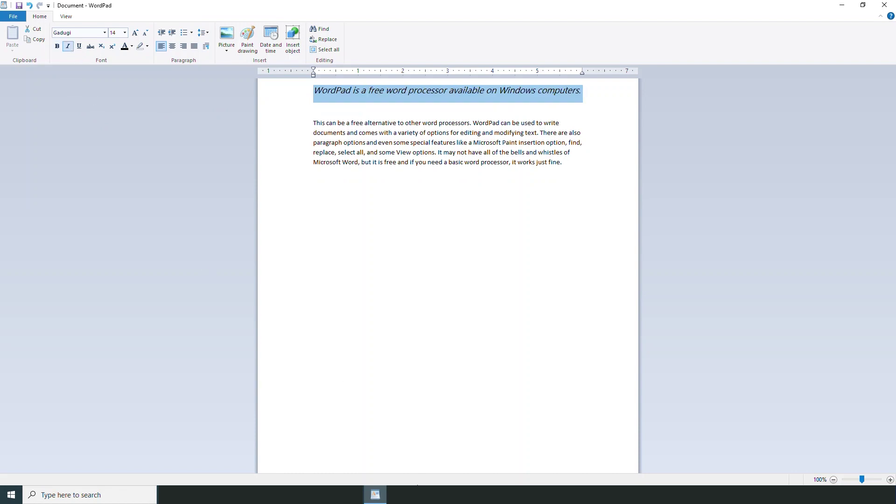
left_click(479, 214)
key("ctrl+shift+3")
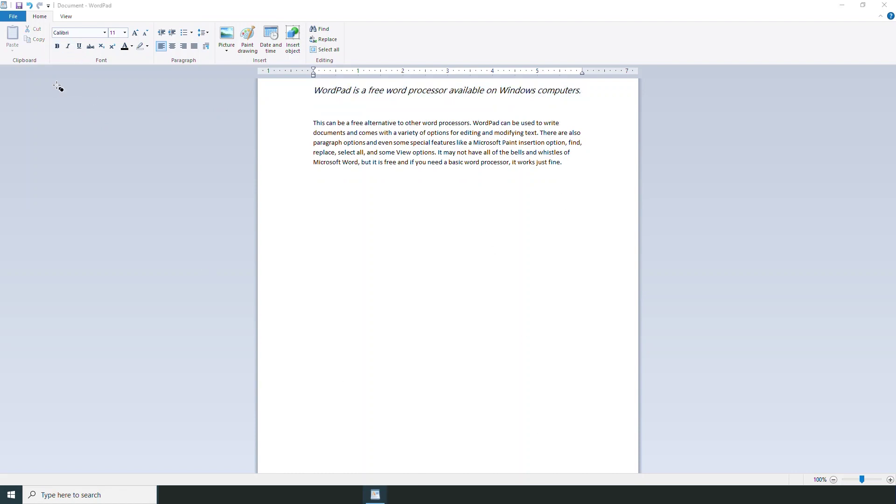
left_click_drag(66, 102, 32, 10)
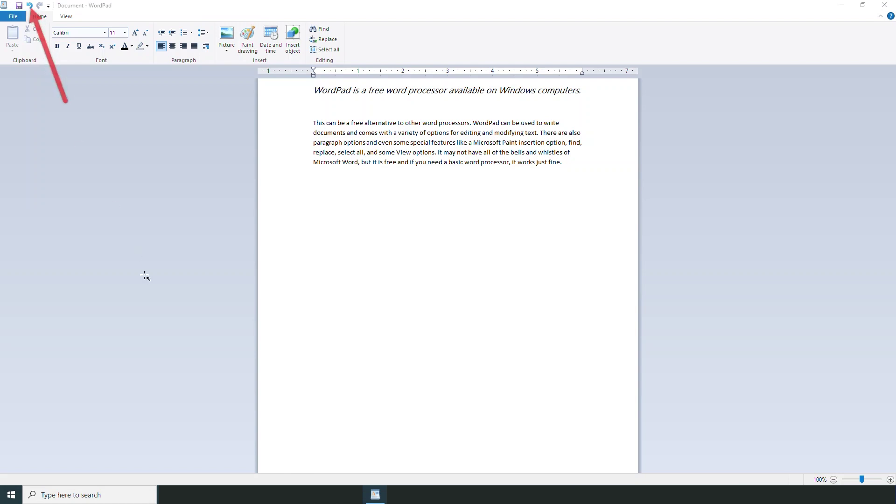
left_click(29, 6)
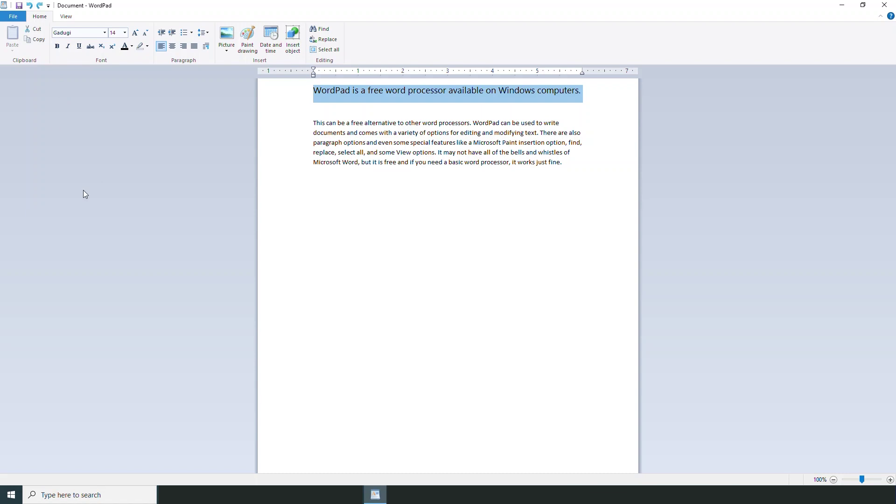
Step: Underline the first sentence and undo the underline
left_click(79, 46)
left_click(495, 180)
key("ctrl+z")
Step: Apply strikethrough to the first sentence, and remove the strikethrough again
left_click(89, 50)
left_click_drag(394, 288, 390, 289)
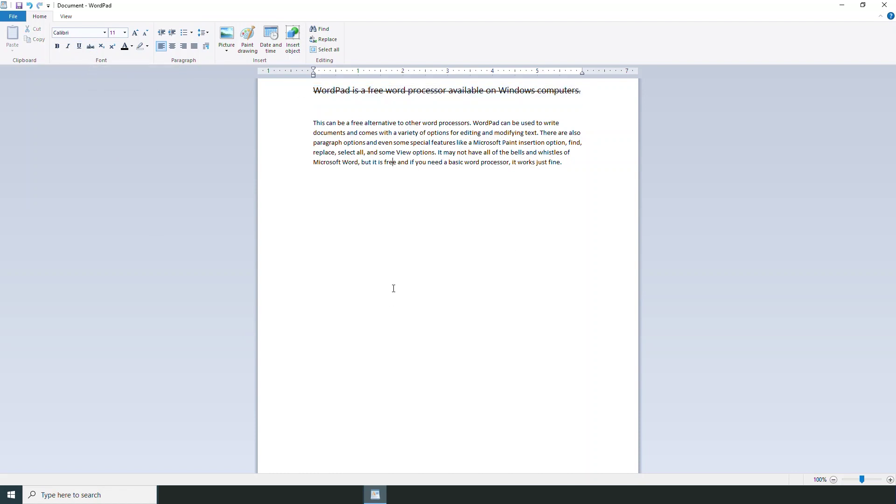
left_click(391, 280)
left_click_drag(602, 95, 319, 98)
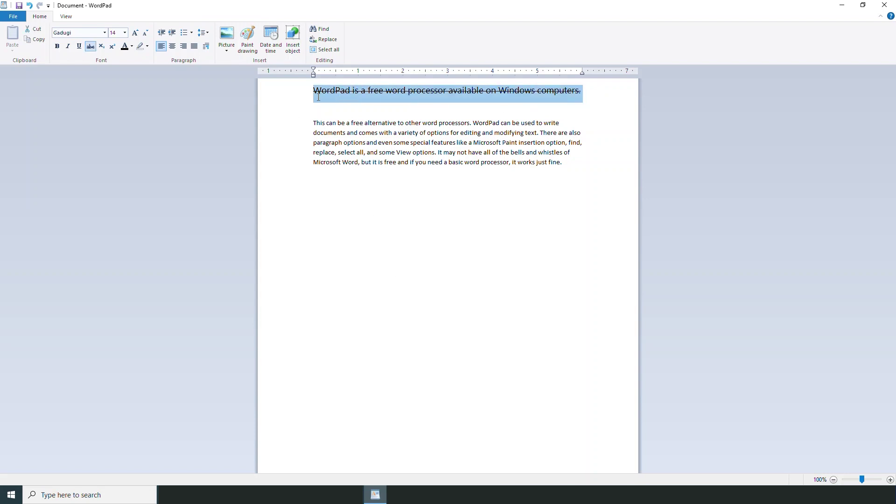
left_click(91, 46)
left_click(496, 104)
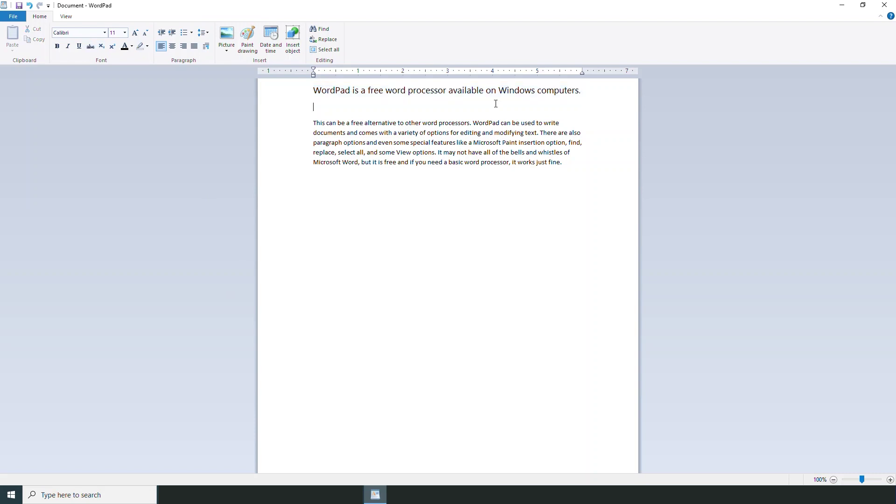
Step: Add a 1 at the end of the first sentence and format it as superscript
left_click(590, 90)
type("1")
left_click_drag(585, 90, 579, 90)
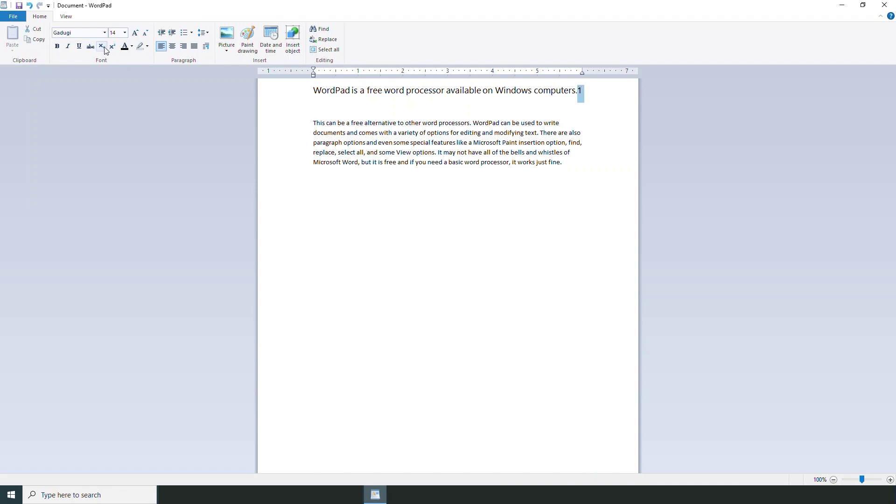
left_click(112, 47)
left_click(580, 89)
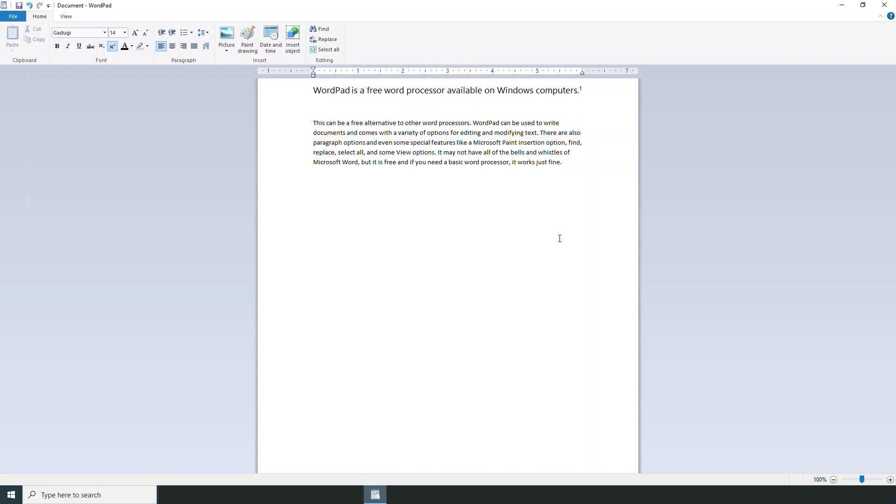
Step: Delete the superscript 1 after the first sentence and turn superscript off
key("BackSpace")
double_click(580, 89)
left_click(102, 47)
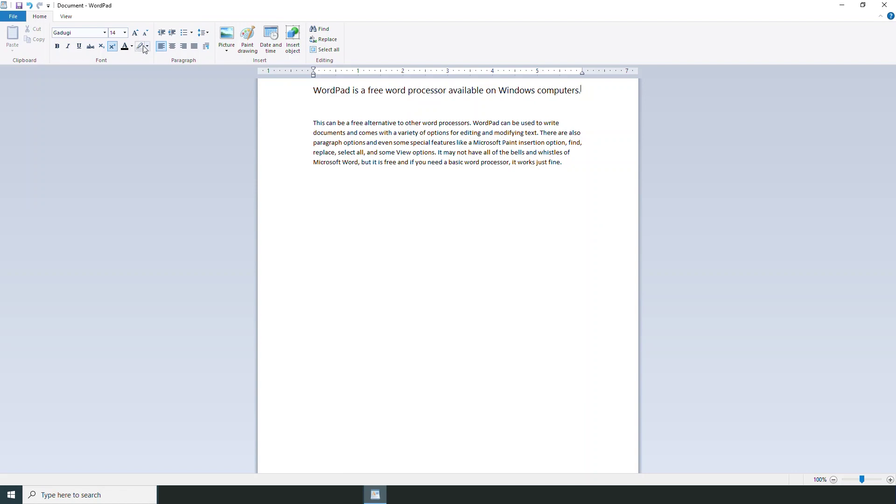
left_click(112, 46)
Step: Change the text color of the first sentence to red
left_click_drag(582, 89, 329, 88)
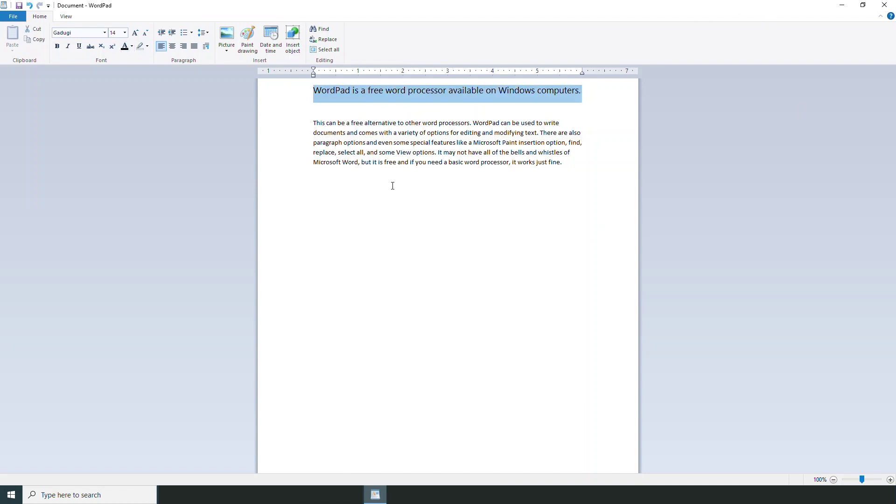
left_click(132, 46)
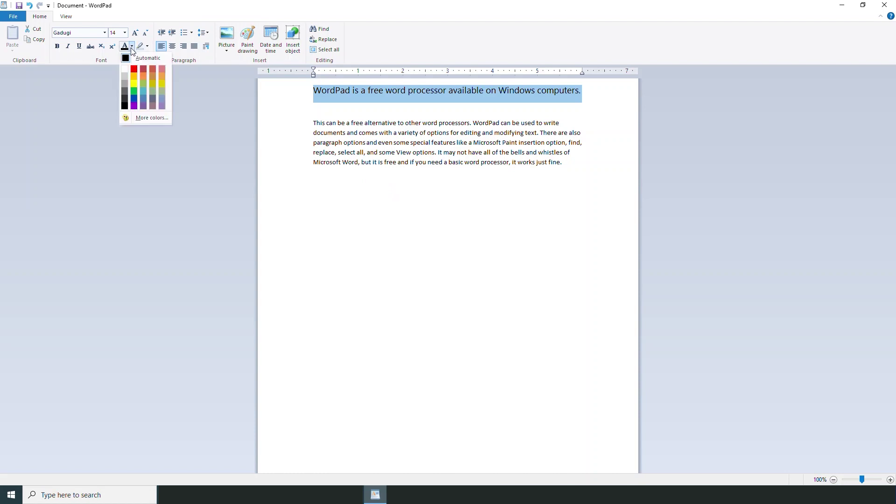
left_click(134, 69)
left_click(424, 110)
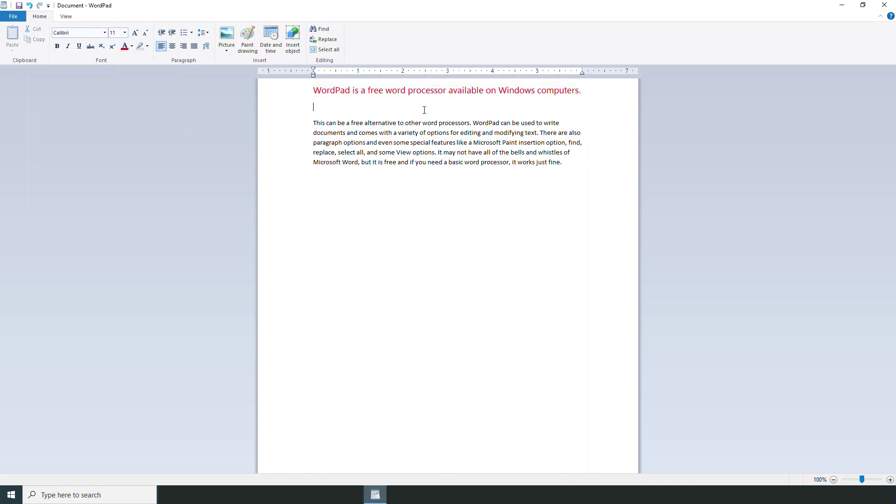
Step: Define a custom light green and apply it as the text color of the first sentence
left_click_drag(578, 93, 300, 94)
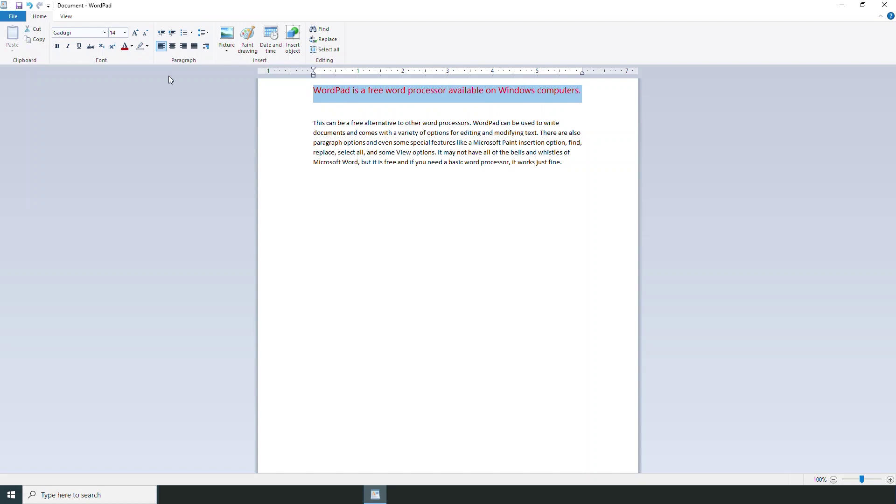
left_click(133, 47)
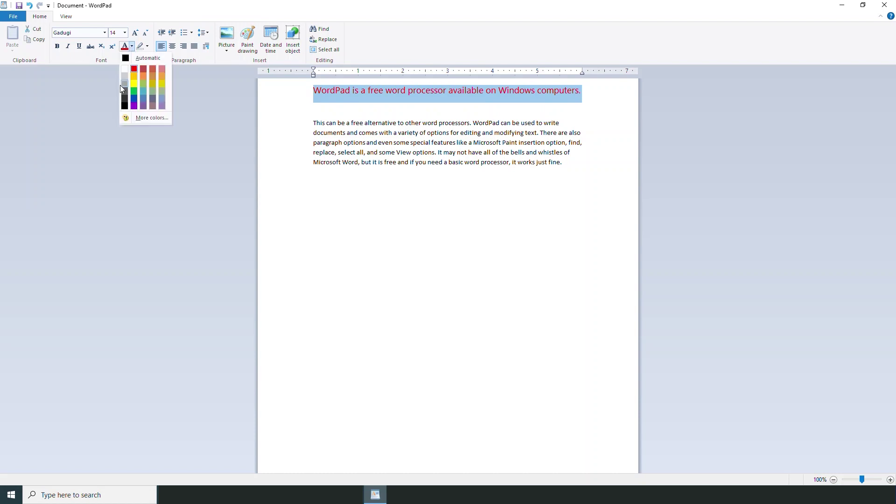
left_click(157, 119)
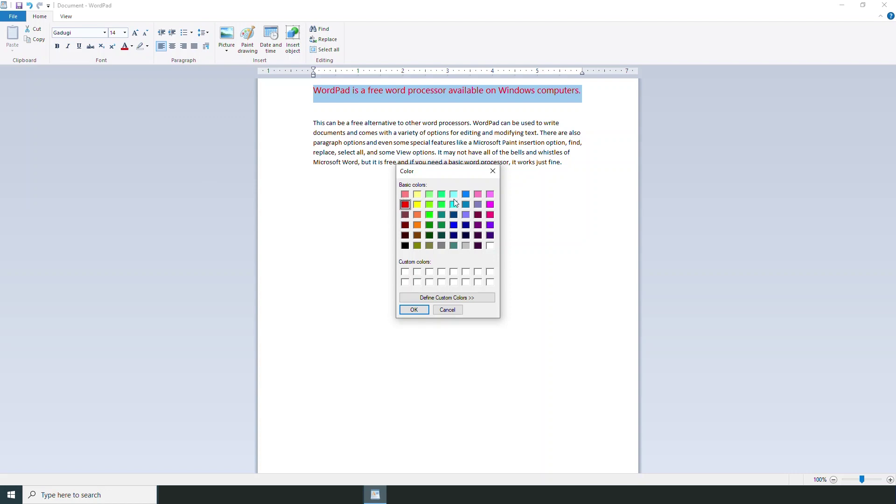
left_click(418, 215)
left_click(466, 298)
mouse_move(600, 215)
left_mouse_down()
mouse_move(600, 199)
mouse_move(600, 211)
left_mouse_up()
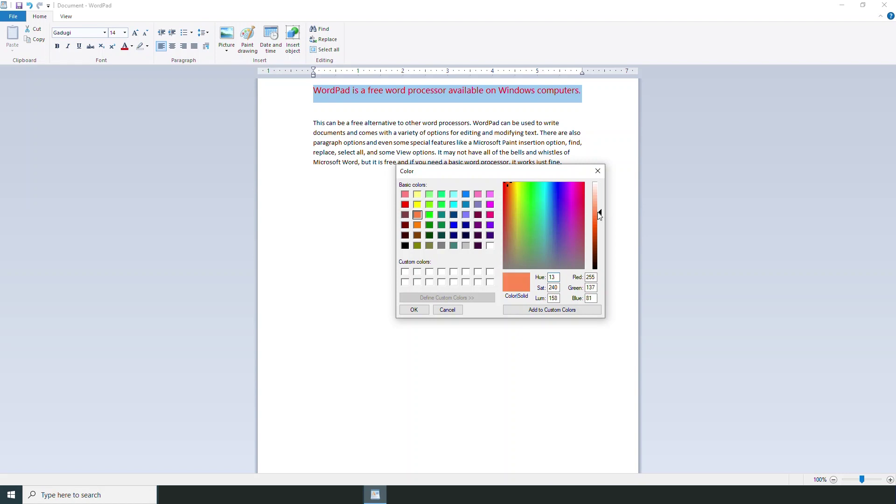
left_click_drag(527, 183, 535, 202)
left_click_drag(600, 211, 600, 209)
left_click(414, 310)
left_click(408, 223)
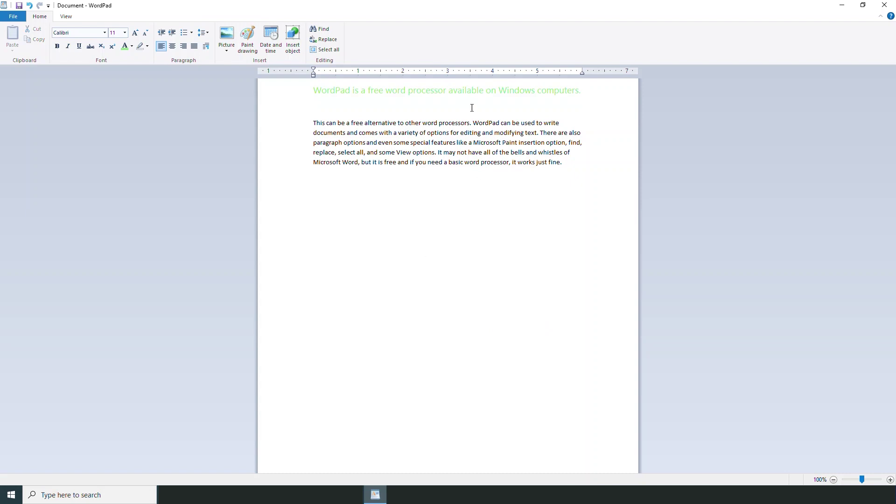
Step: Highlight the first sentence with dark blue
left_click_drag(584, 89, 325, 89)
left_click(147, 46)
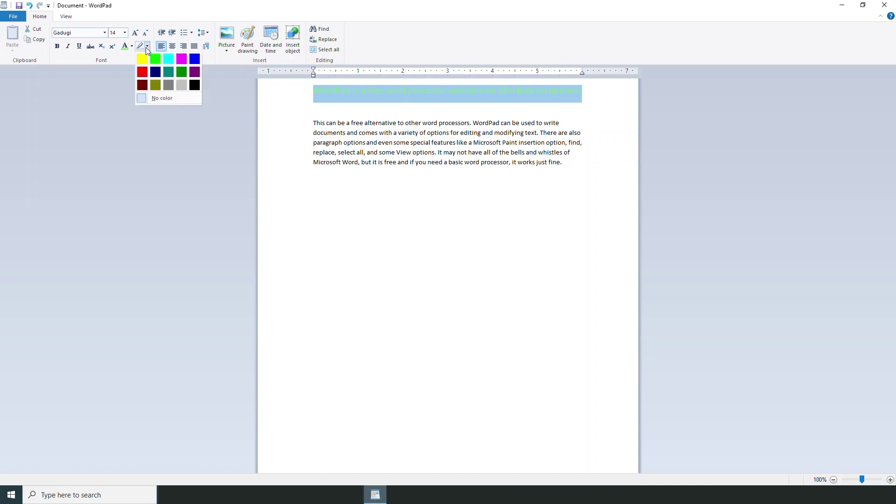
left_click(156, 72)
left_click(480, 162)
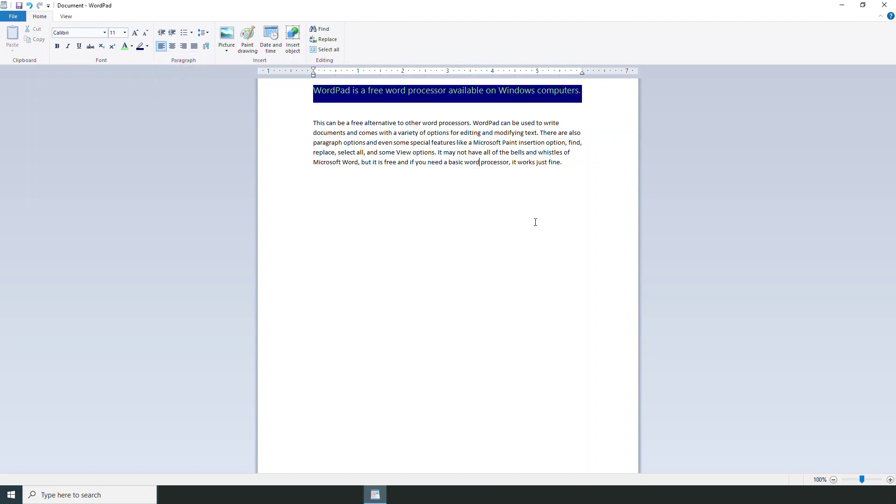
left_click_drag(594, 91, 312, 92)
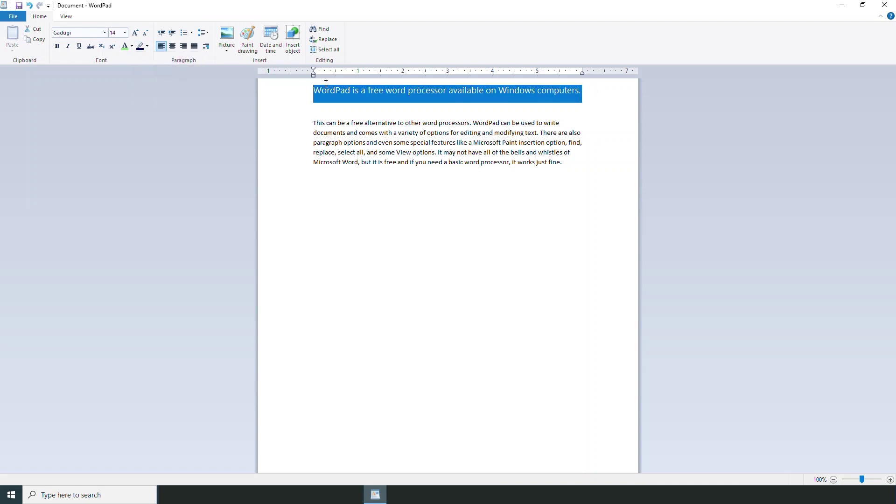
left_click(350, 220)
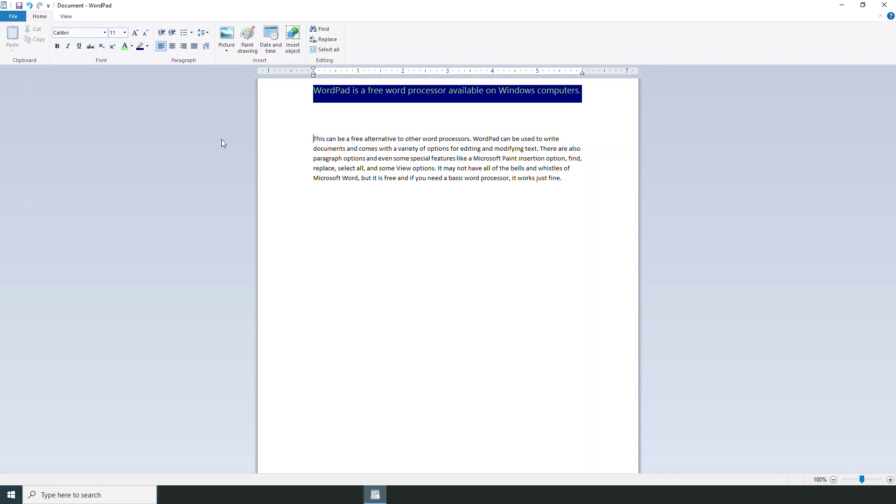
key("Print")
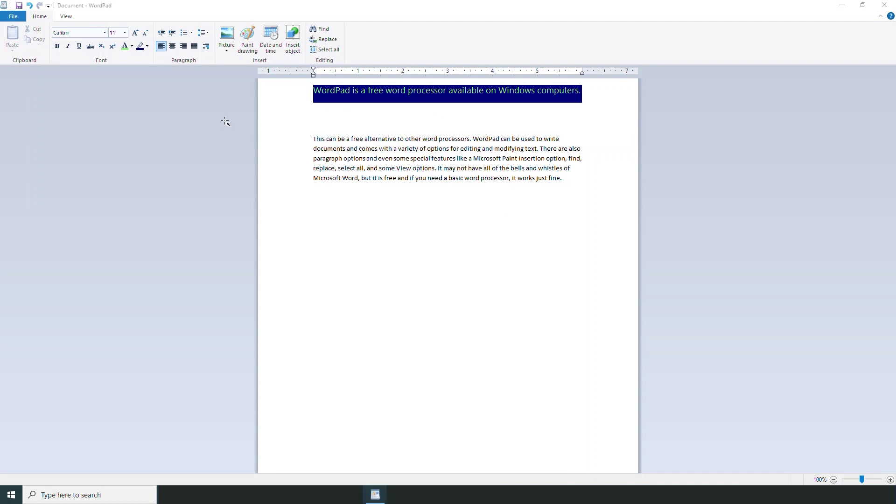
mouse_move(153, 22)
left_mouse_down()
mouse_move(176, 54)
mouse_move(218, 69)
left_mouse_up()
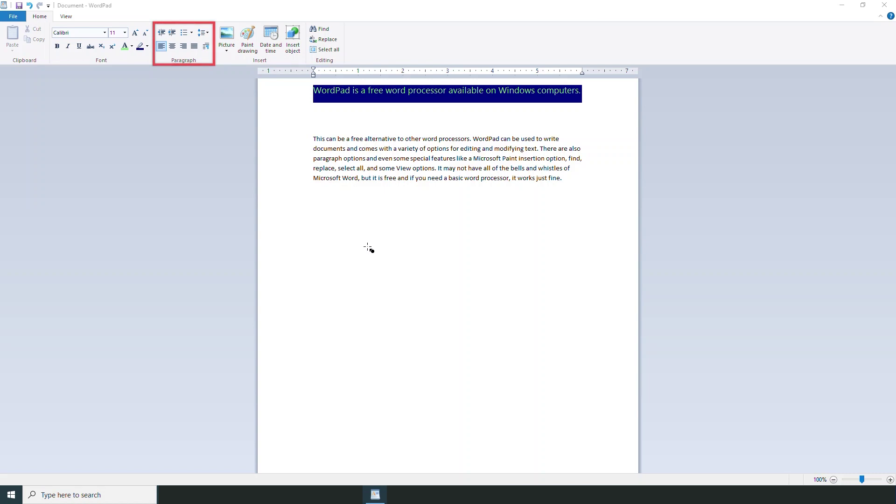
left_click(163, 50)
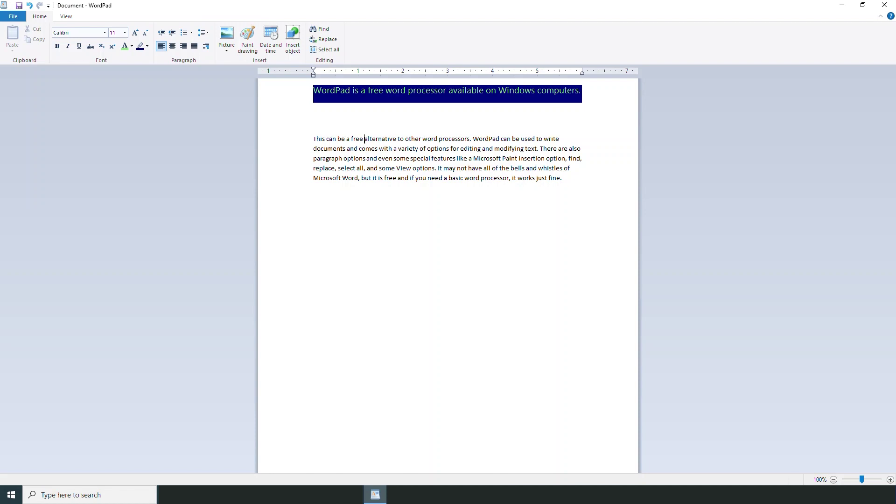
Step: Center the paragraph below the first sentence
left_click(305, 142)
left_click(314, 140)
left_click(172, 48)
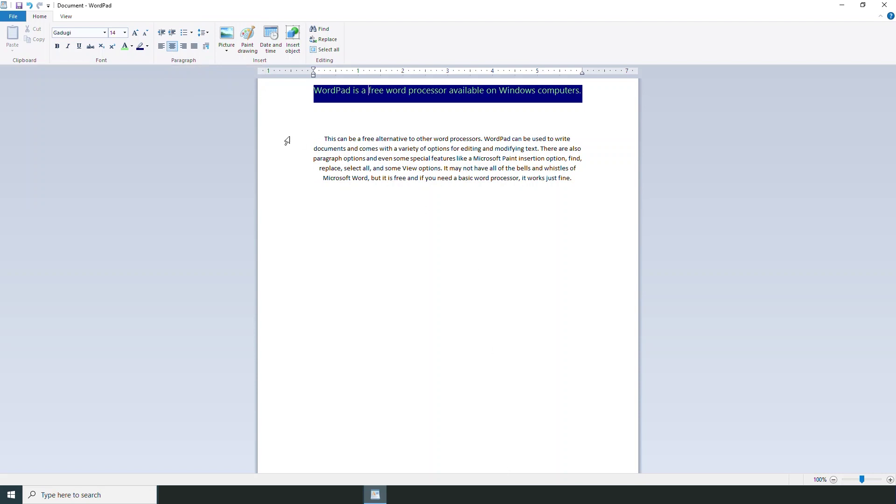
Step: Try right and justified alignment on the body paragraph, and return it to left alignment
left_click(361, 139)
left_click(183, 45)
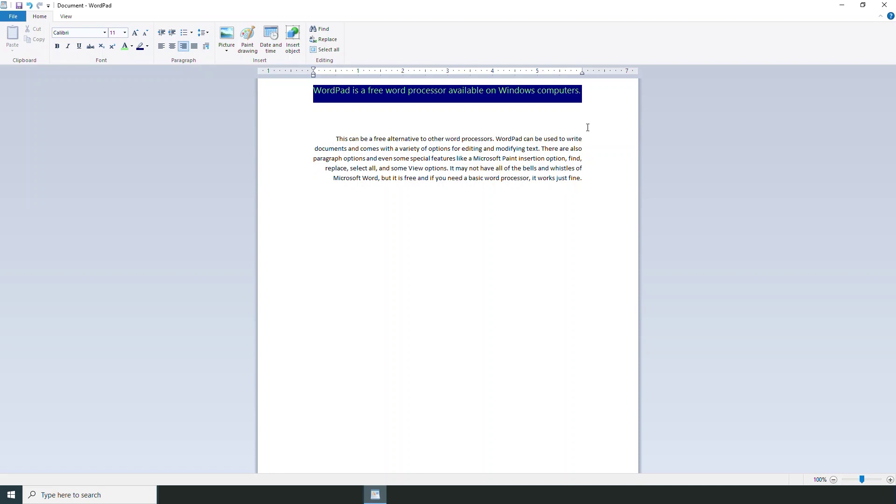
left_click(194, 46)
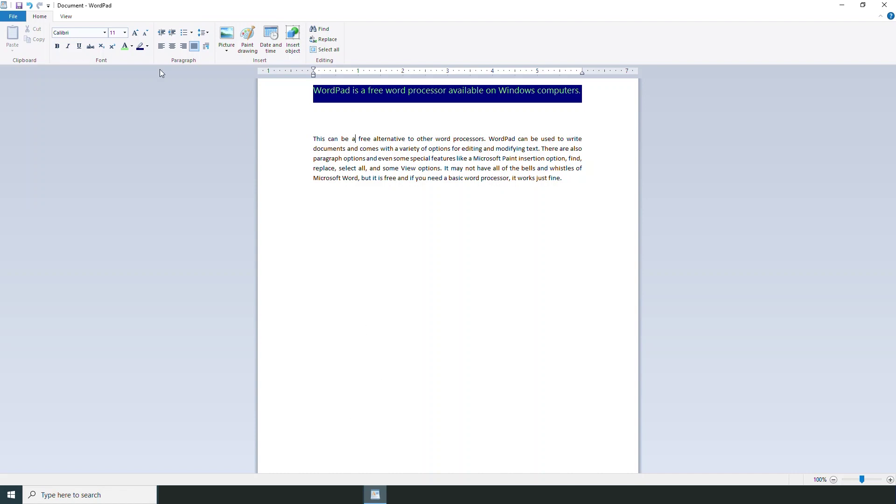
left_click(161, 46)
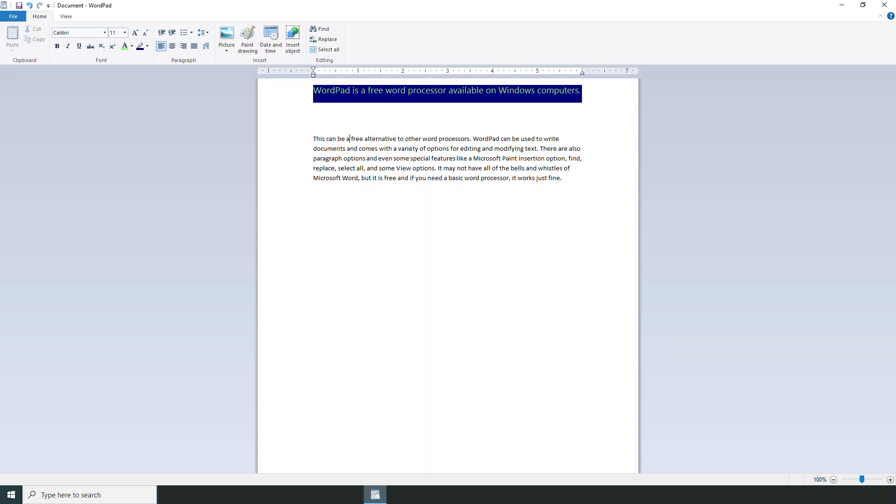
Step: Increase the body paragraph's indent by two levels and decrease it back to the margin
left_click(172, 39)
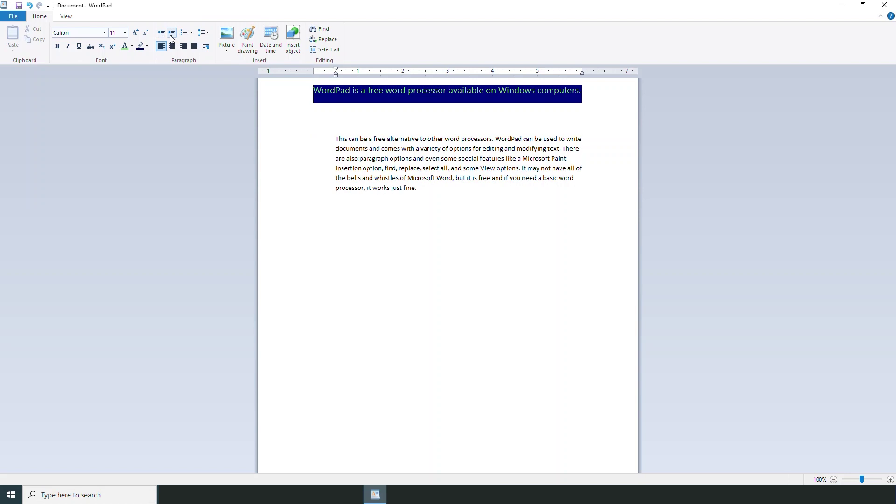
left_click(172, 38)
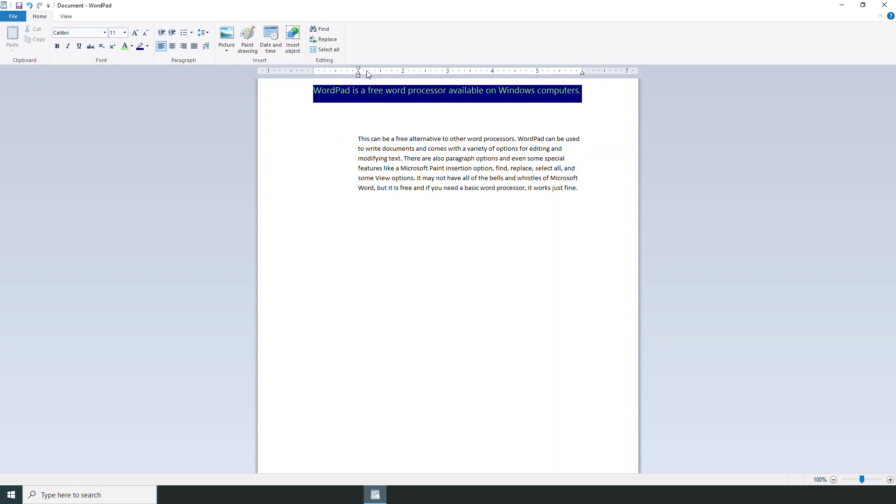
left_click_drag(283, 177, 355, 77)
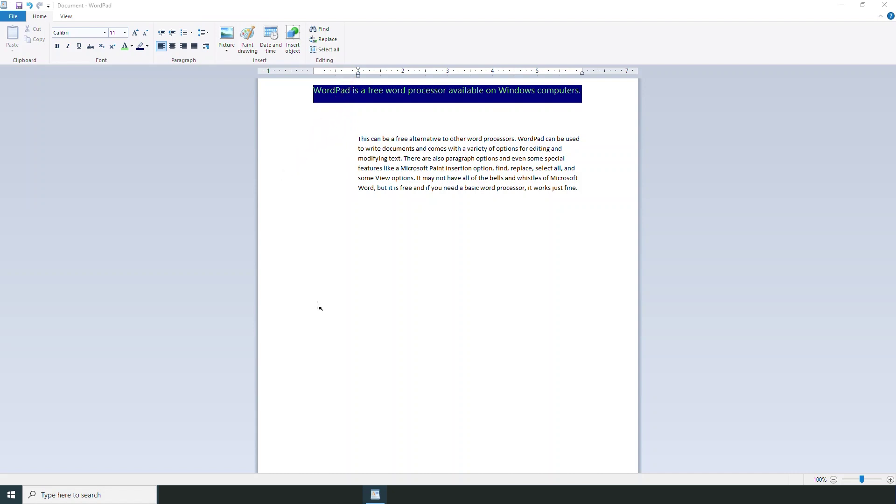
left_click(161, 33)
left_click(161, 32)
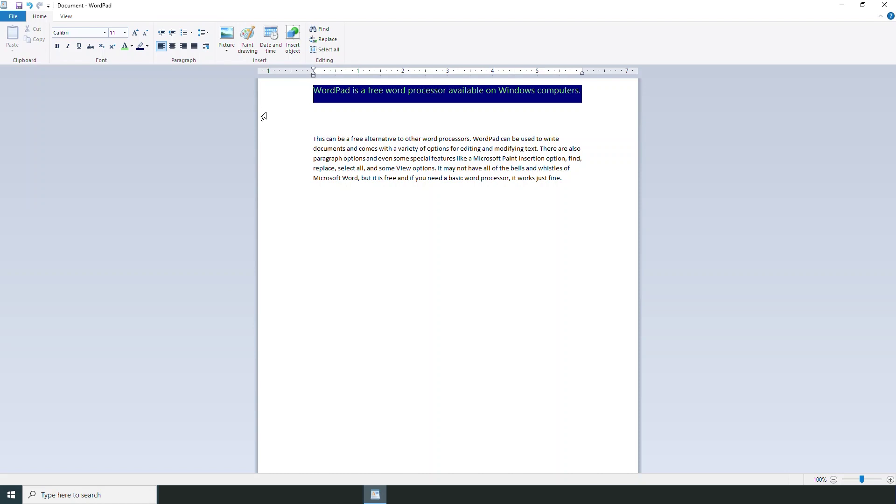
Step: Try line spacings of 1.0 and 1.5 on the body paragraph
left_click(306, 147)
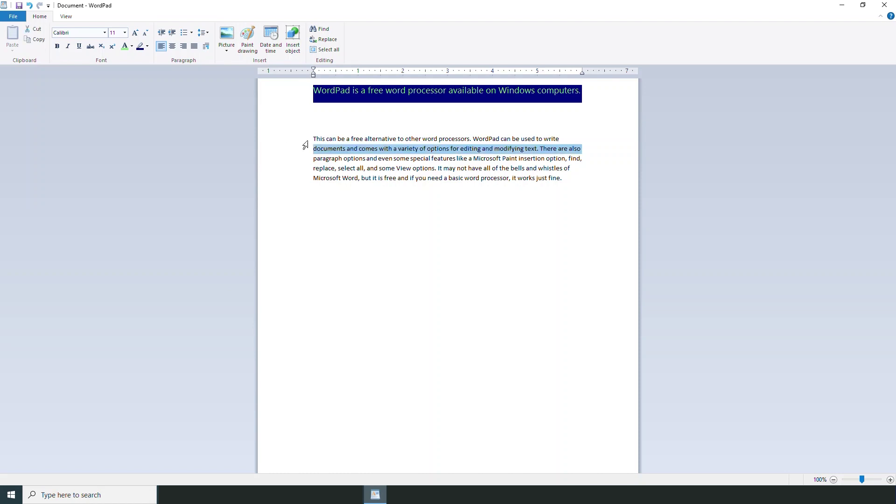
left_click(305, 139)
key("ctrl+End")
left_click(375, 161)
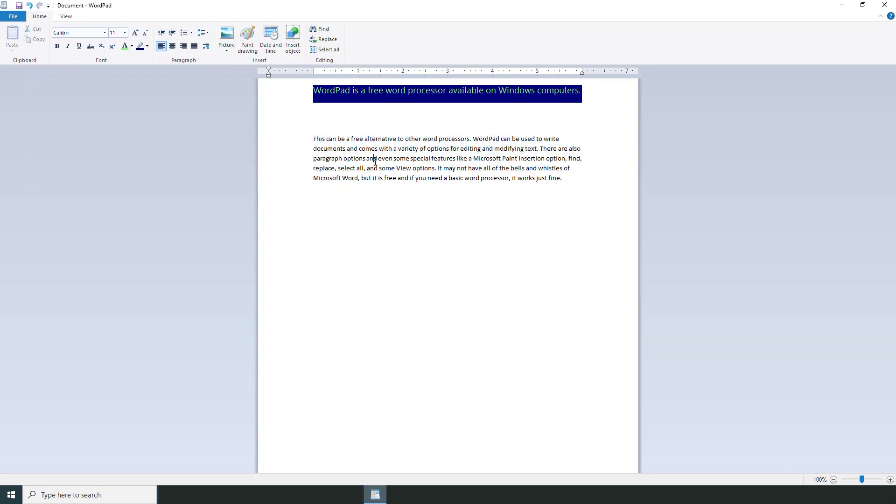
left_click(208, 36)
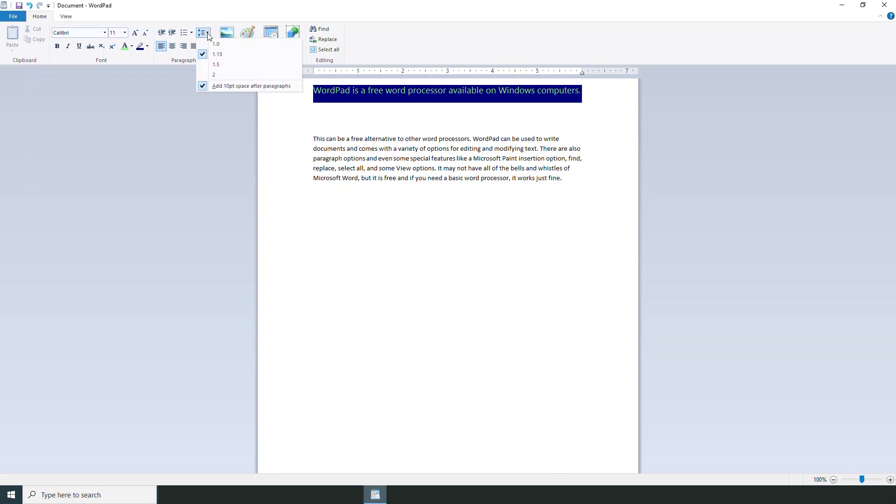
left_click(229, 45)
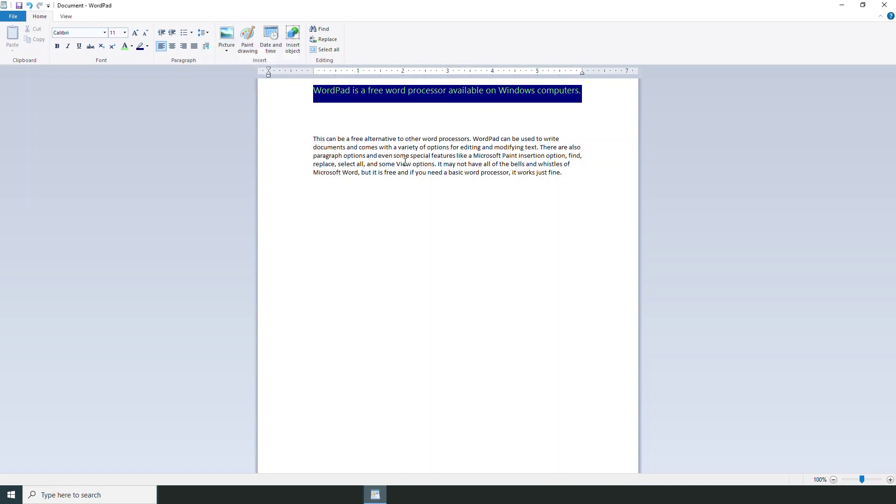
left_click(206, 33)
left_click(224, 65)
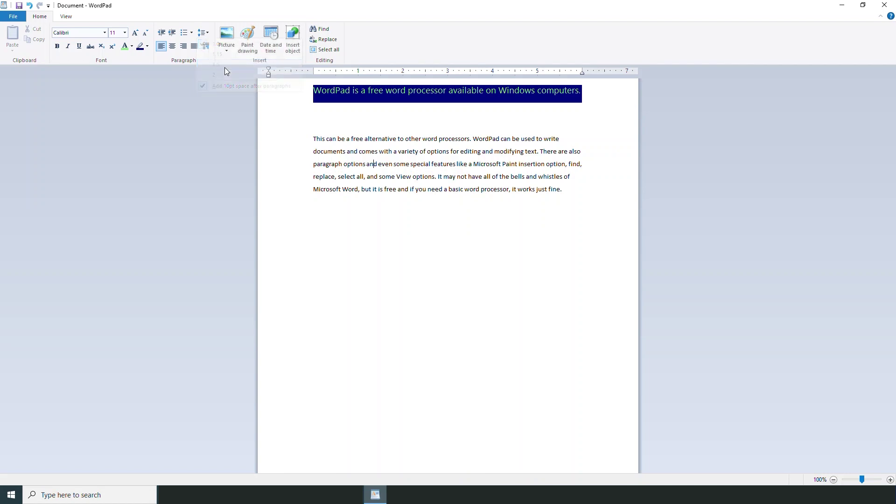
Step: Set the body paragraph's line spacing to 2 and turn off the 10pt space after paragraphs
left_click(206, 34)
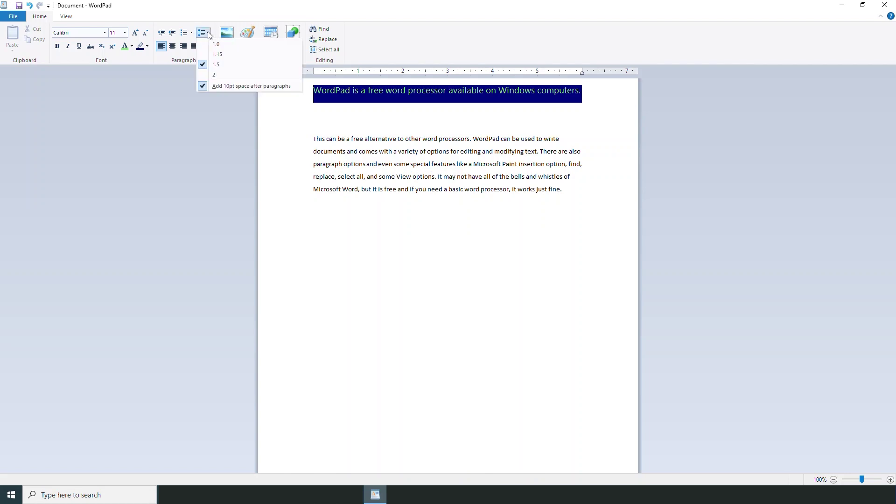
left_click(222, 76)
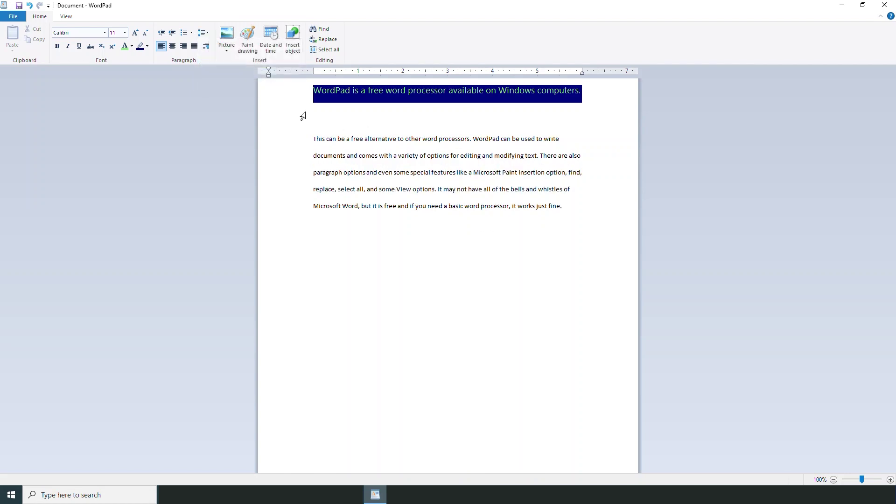
left_click(203, 32)
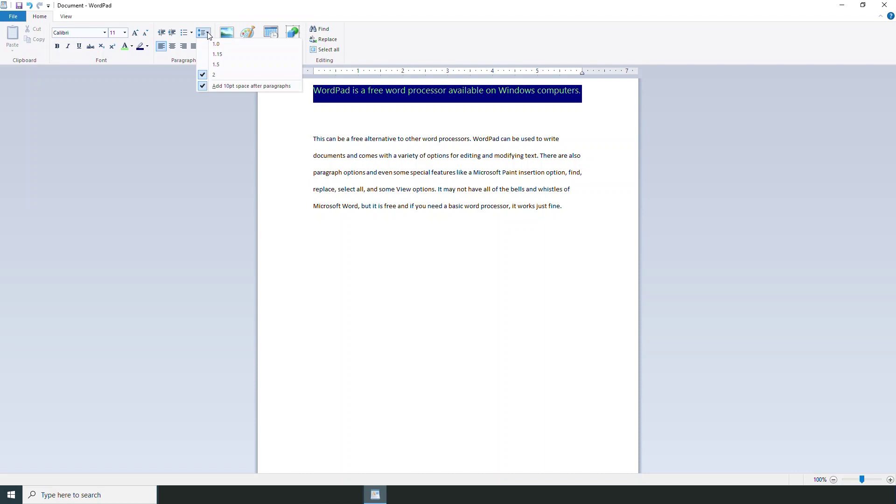
left_click(201, 86)
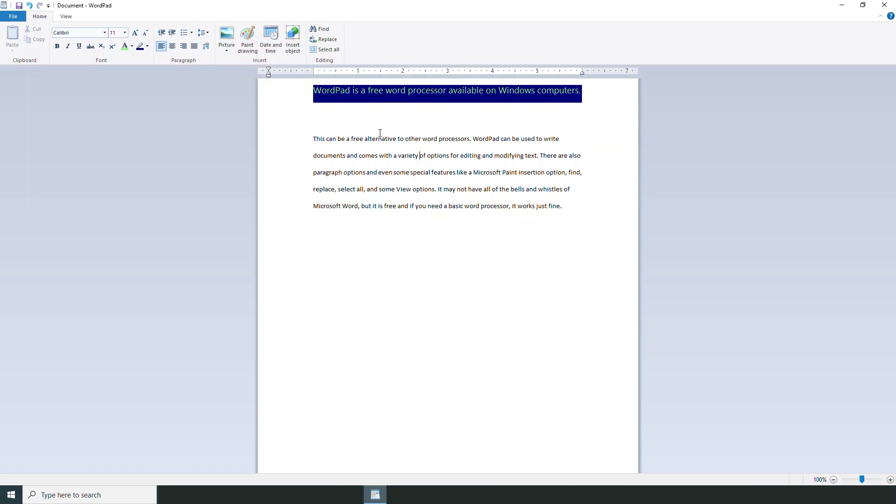
Step: Review the indentation, spacing and alignment settings in the Paragraph dialog and accept them
left_click(207, 47)
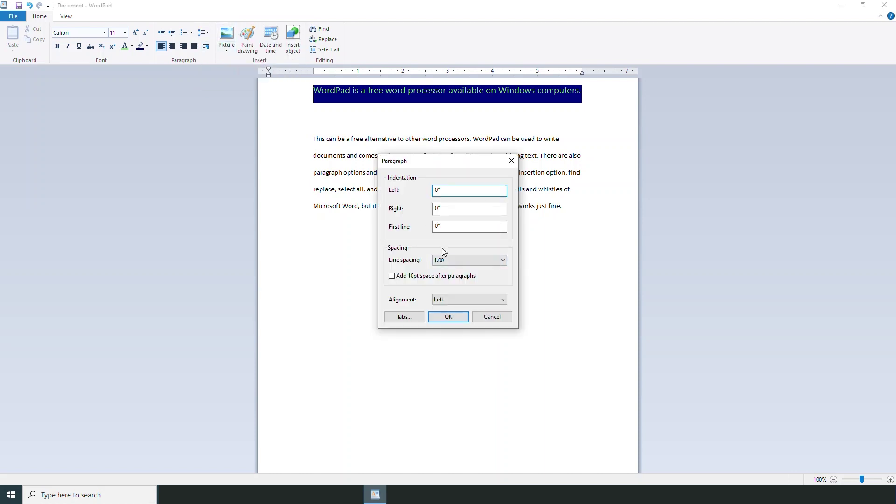
left_click(485, 208)
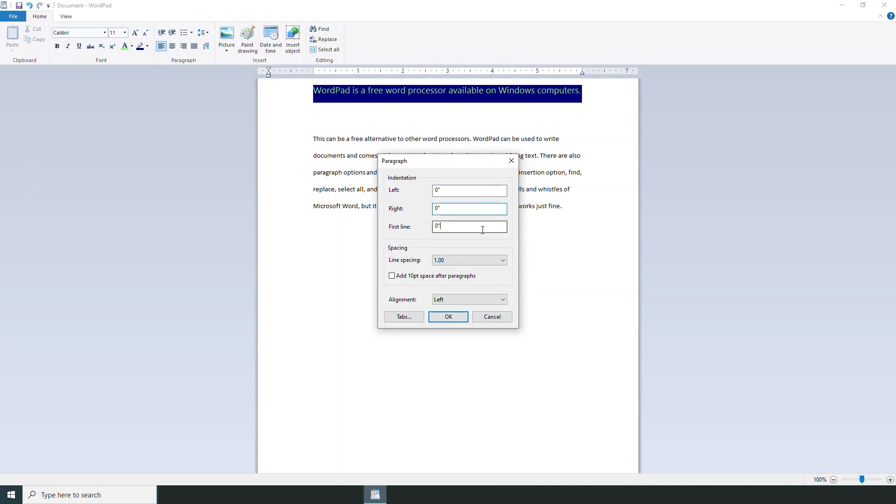
left_click(448, 317)
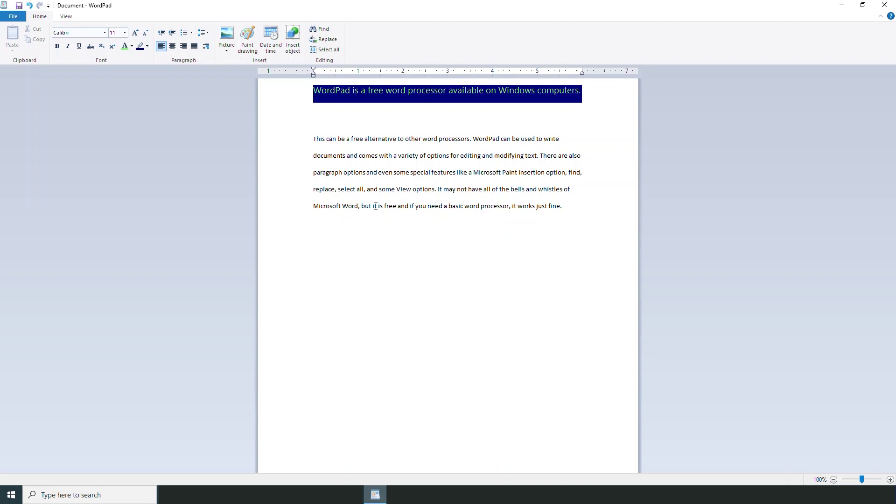
Step: Turn the body paragraph into a bulleted list and split it so each of its four sentences is a separate bullet
left_click(184, 35)
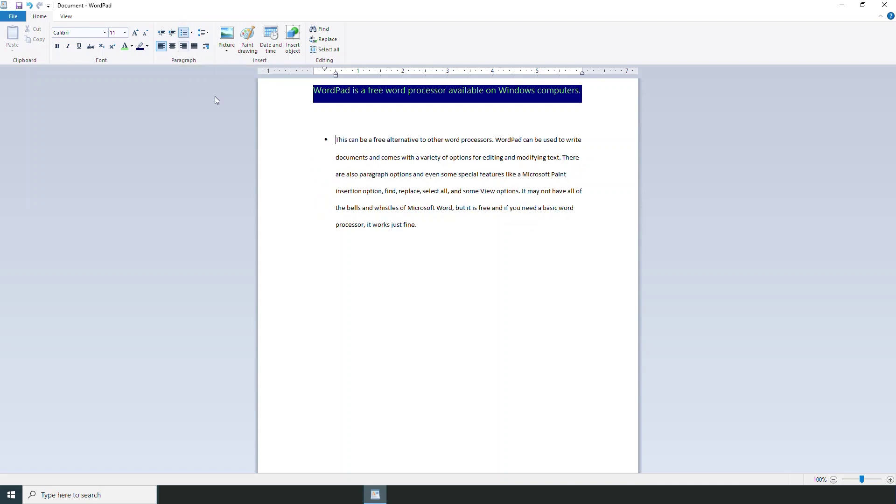
left_click(496, 140)
key("Return")
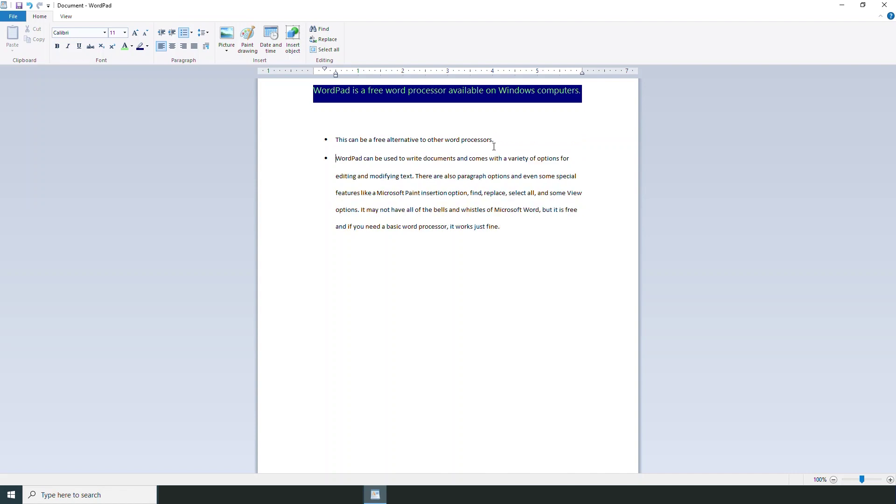
key("Return")
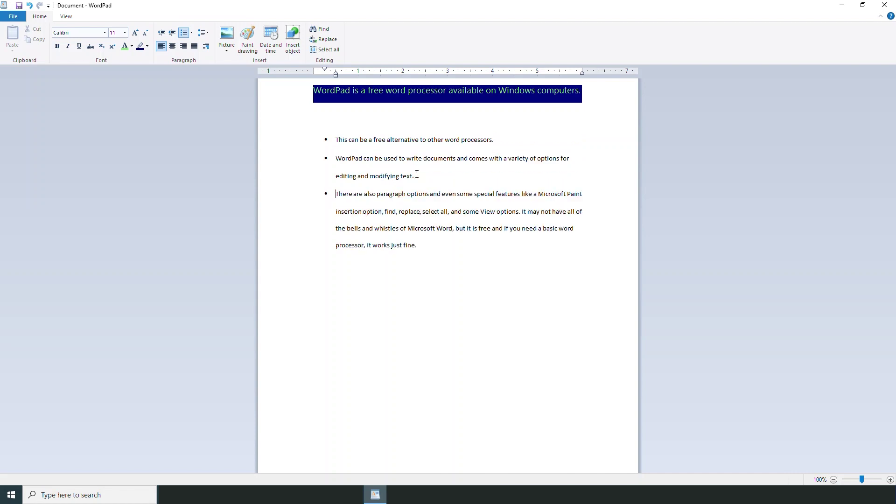
left_click(521, 212)
key("Return")
Step: Try numbers, lowercase letters and uppercase Roman numerals as the list style for the four body sentences
left_click_drag(470, 246, 340, 150)
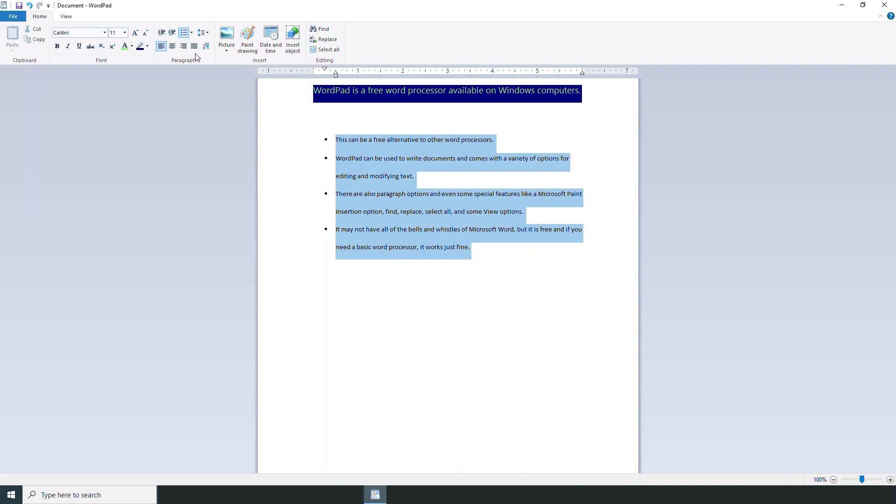
left_click(192, 33)
left_click(265, 56)
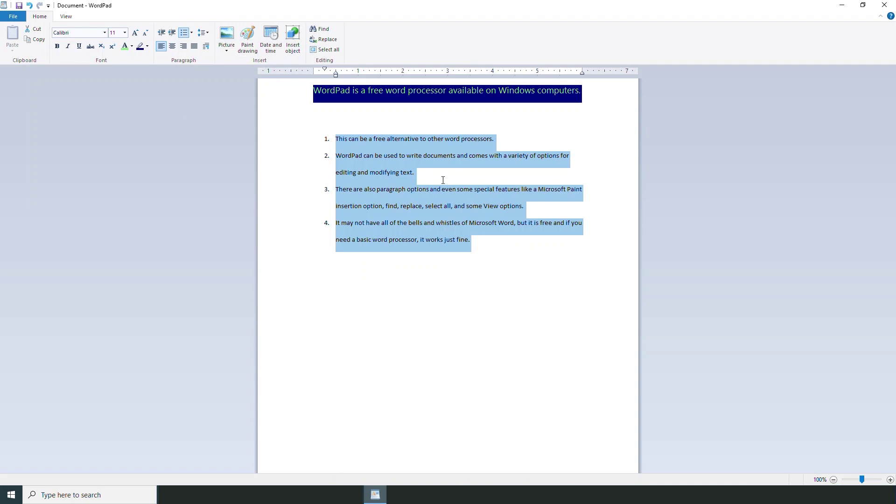
left_click(193, 34)
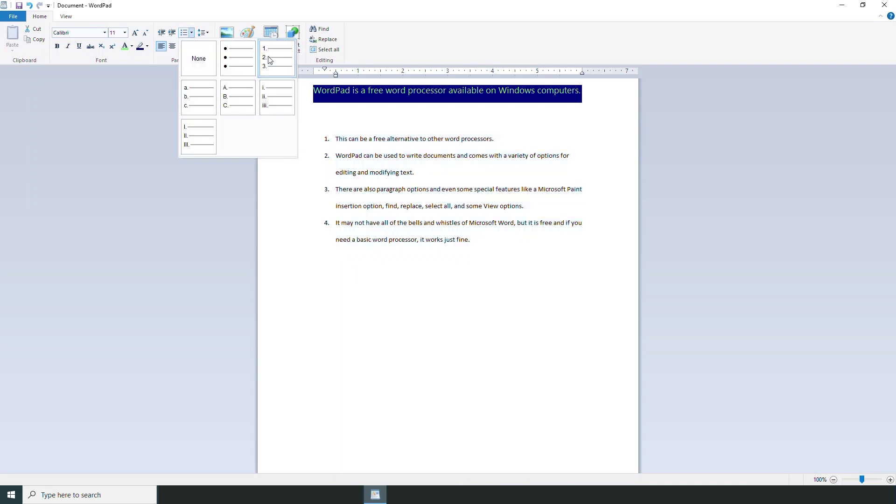
left_click(203, 95)
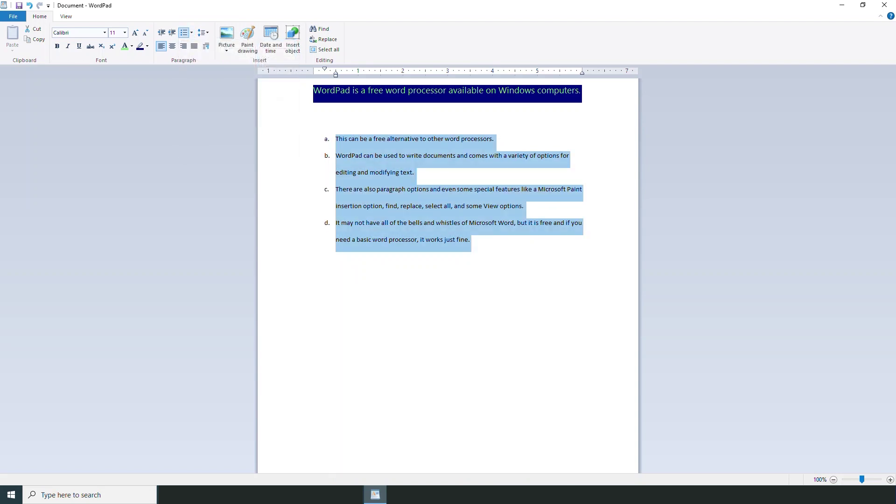
left_click(192, 34)
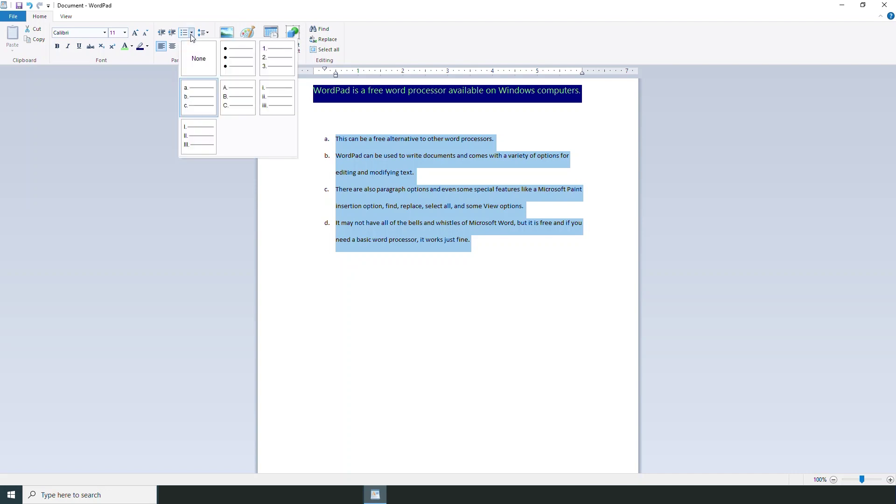
left_click(196, 139)
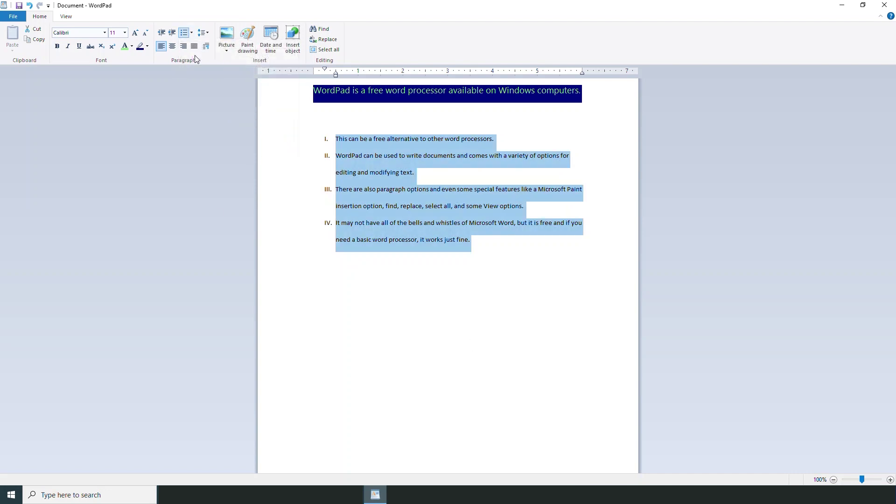
Step: Remove the list formatting from the four body sentences and deselect them
left_click(184, 33)
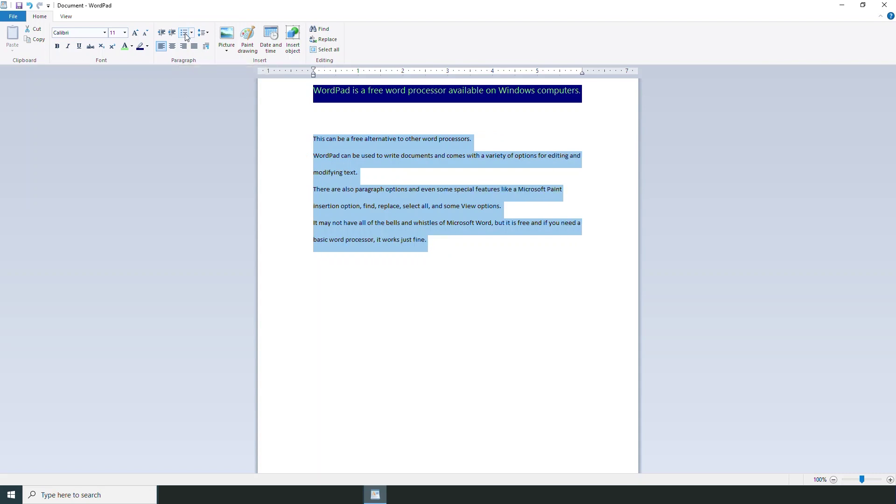
left_click(384, 114)
left_click(415, 170)
key("ctrl+shift+3")
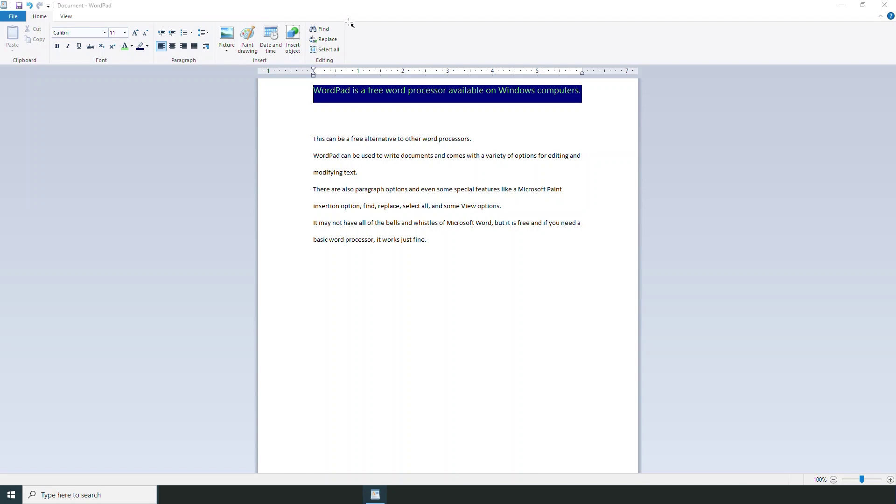
left_click_drag(304, 21, 344, 66)
Step: Search the document for "word", step through its occurrences and close the search
left_click(322, 30)
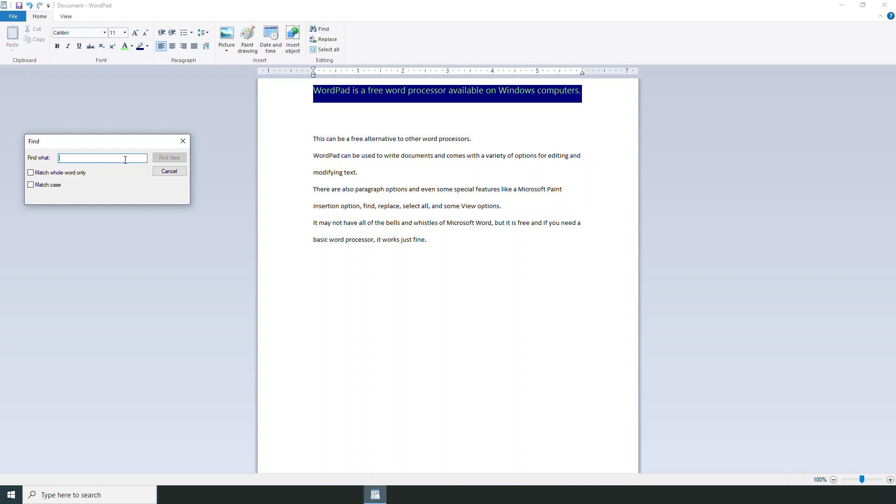
type("word")
left_click(168, 157)
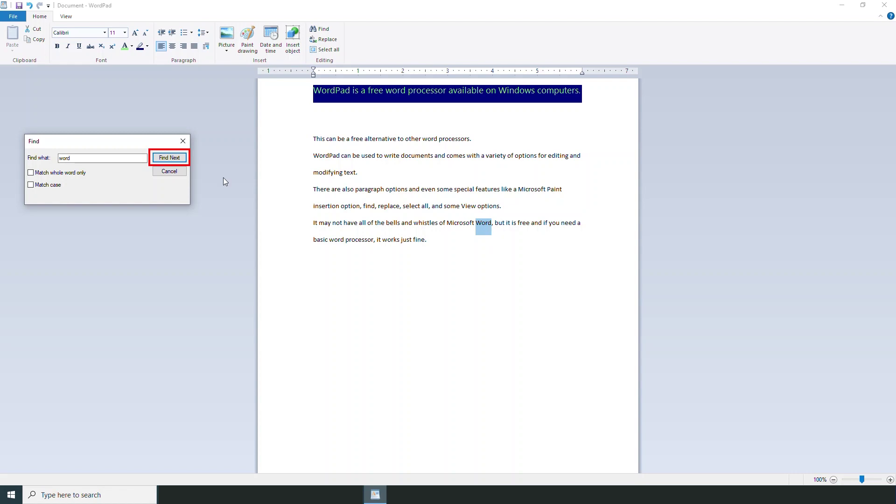
left_click(167, 158)
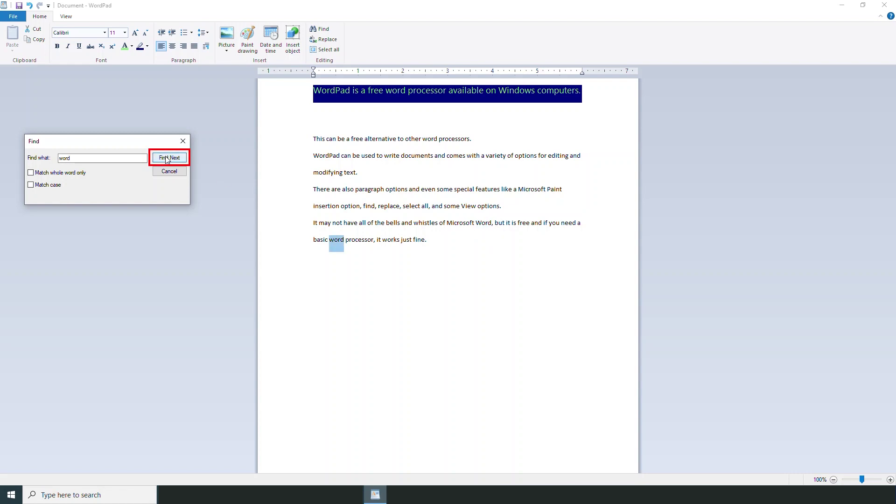
left_click(167, 159)
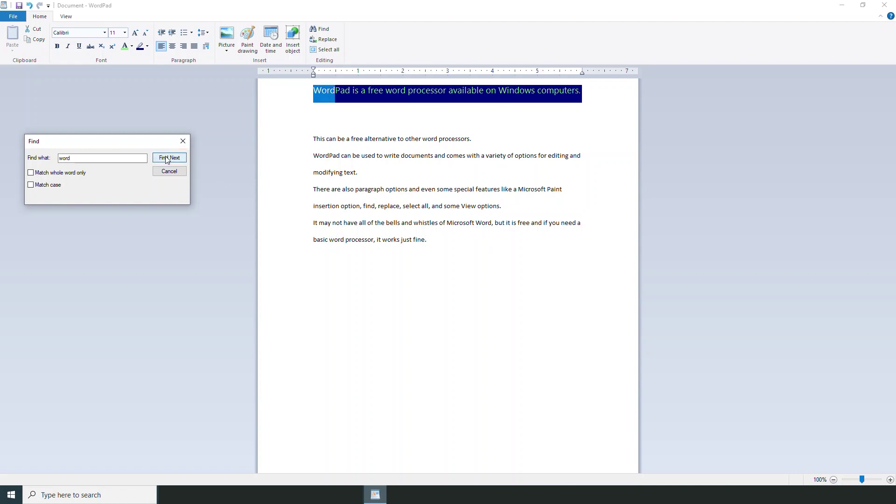
left_click(167, 158)
left_click(167, 158)
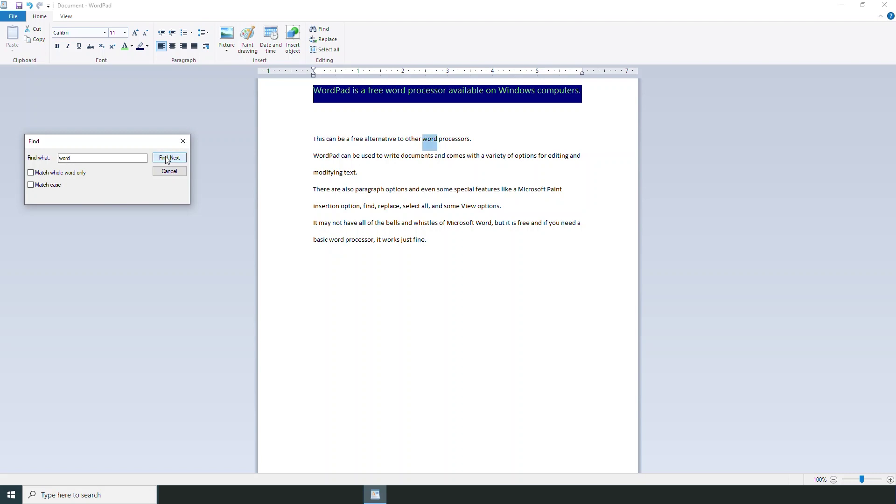
left_click(167, 158)
key("Escape")
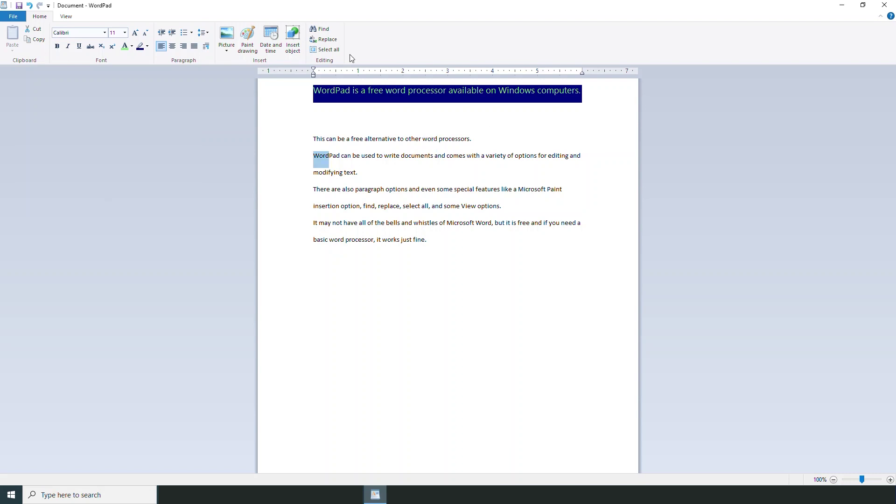
Step: Replace every occurrence of "Word" in the document with "typing" and close the Replace dialog
left_click(334, 42)
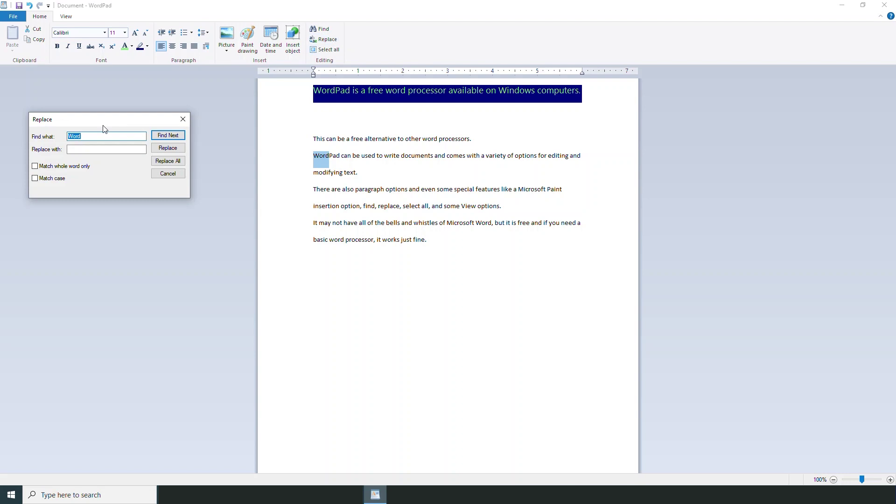
left_click(101, 135)
left_click(98, 151)
type("typing")
left_click(169, 161)
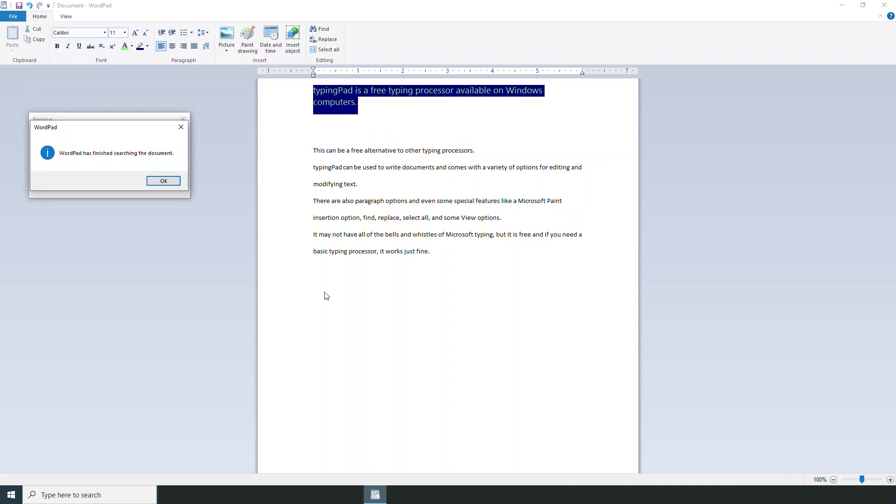
left_click(161, 182)
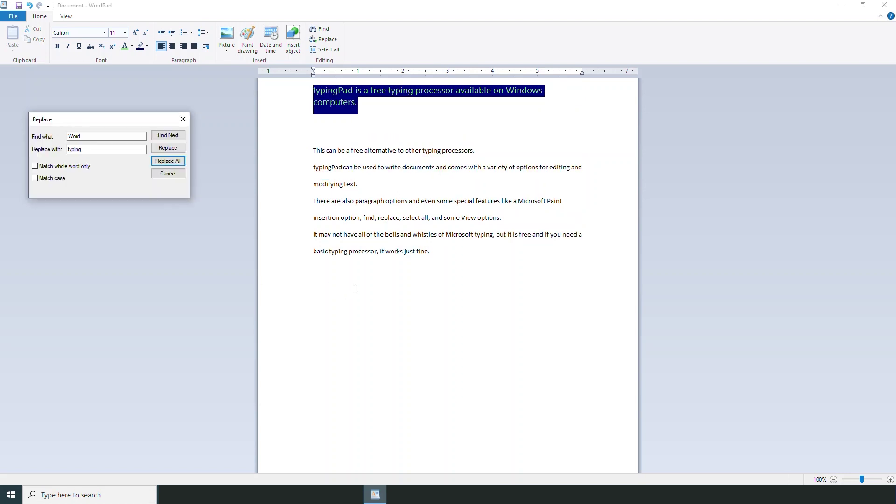
left_click(173, 176)
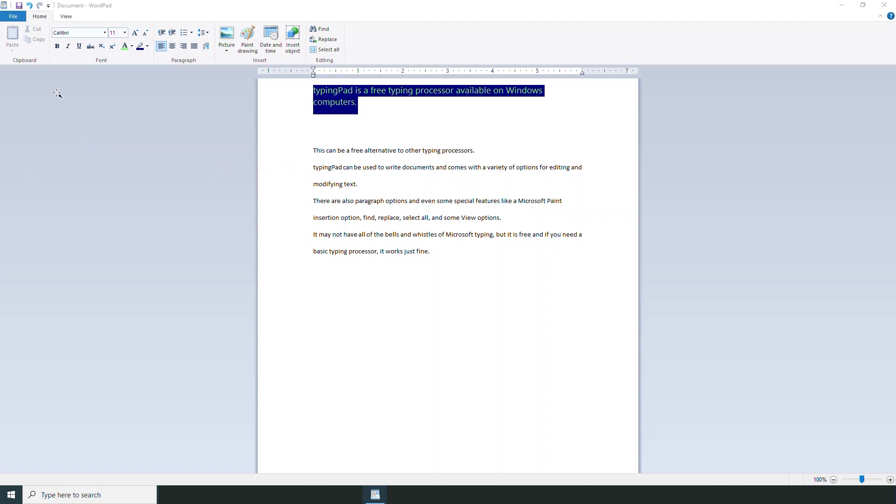
Step: Replace every occurrence of "typing" in the document with "word" and close the Replace dialog
left_click(324, 39)
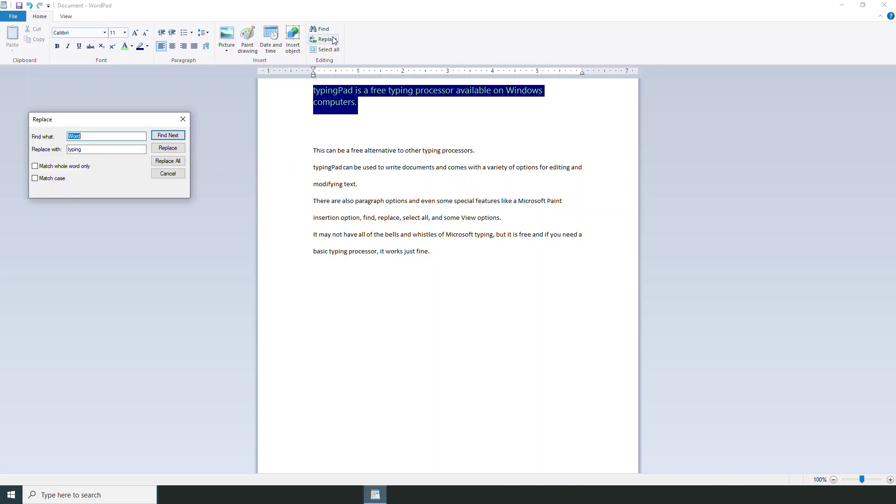
type("typing")
double_click(88, 149)
type("word")
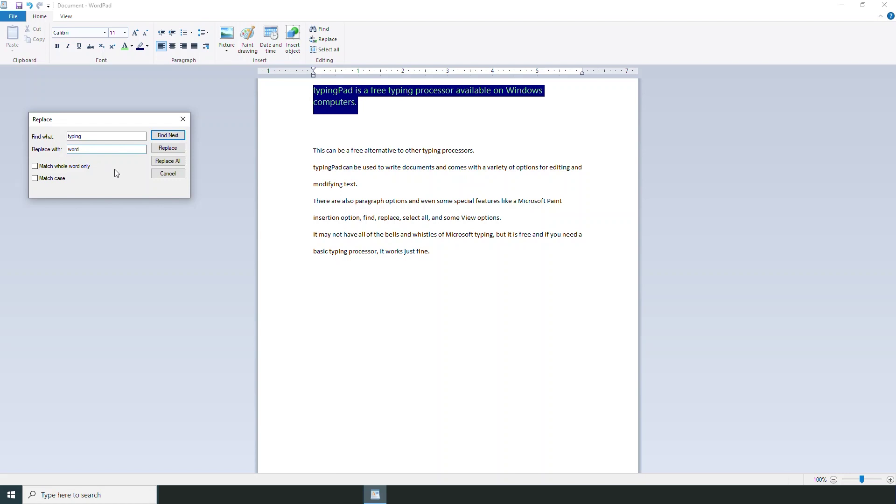
left_click(164, 162)
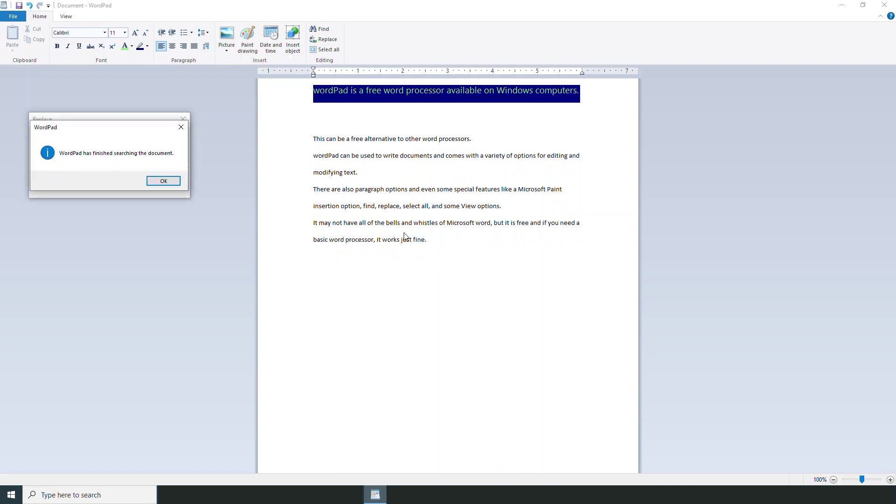
left_click(170, 181)
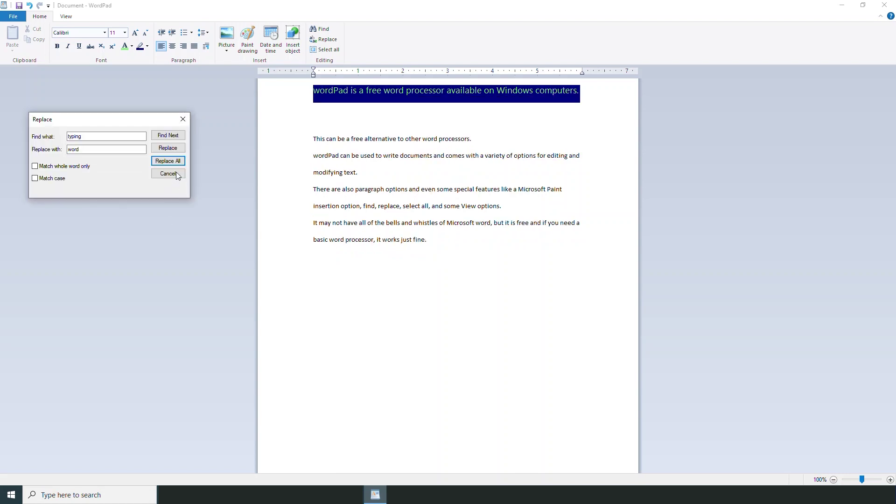
left_click(183, 119)
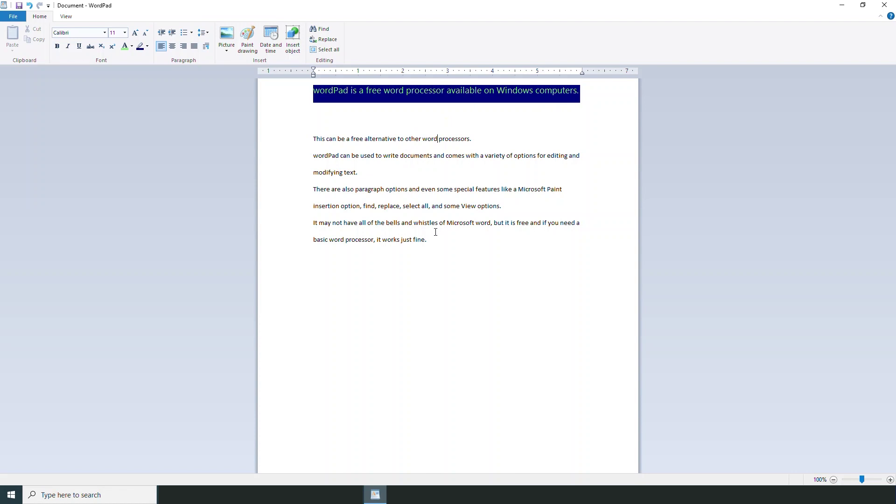
Step: Copy the entire document text and paste a duplicate of it below the last paragraph
left_click(329, 50)
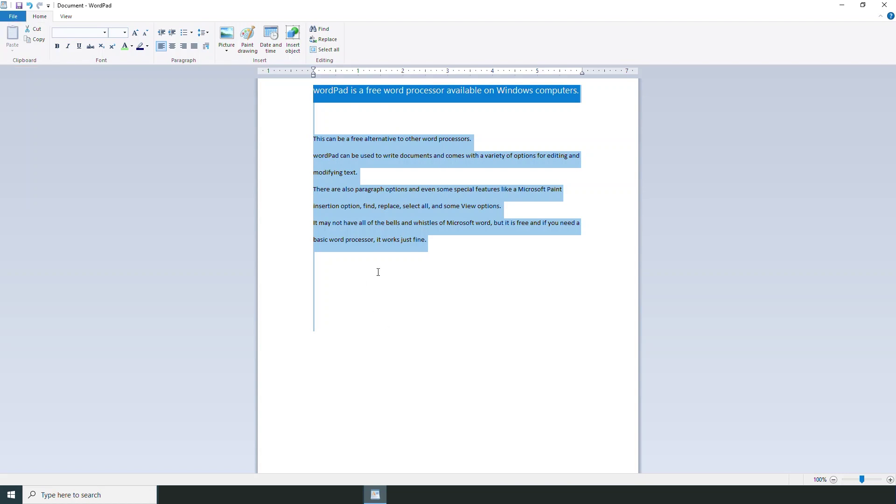
left_click(36, 41)
left_click(458, 308)
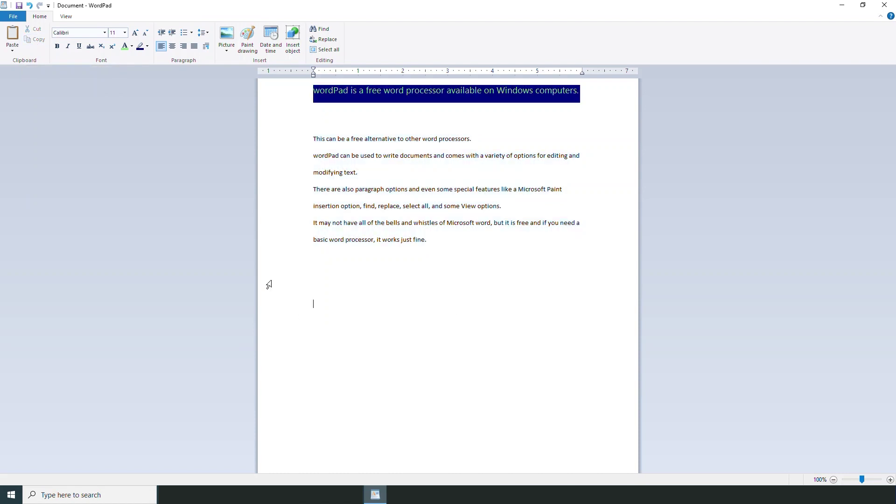
left_click(21, 42)
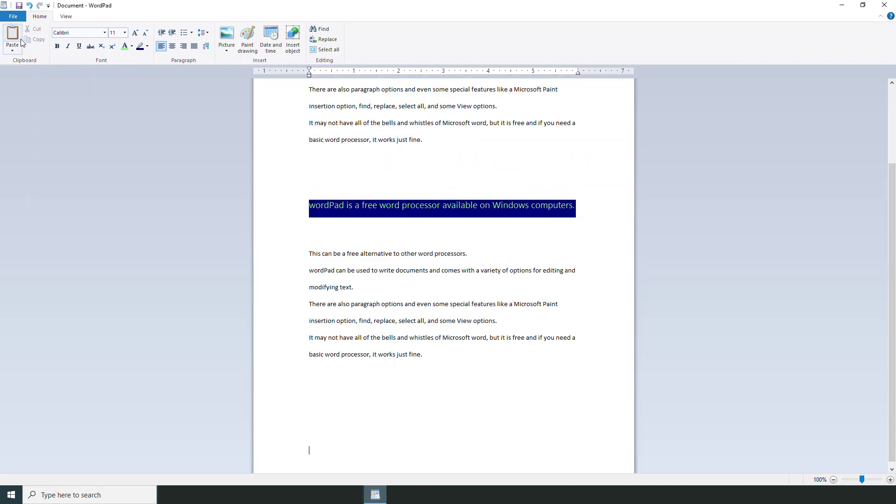
key("ctrl+v")
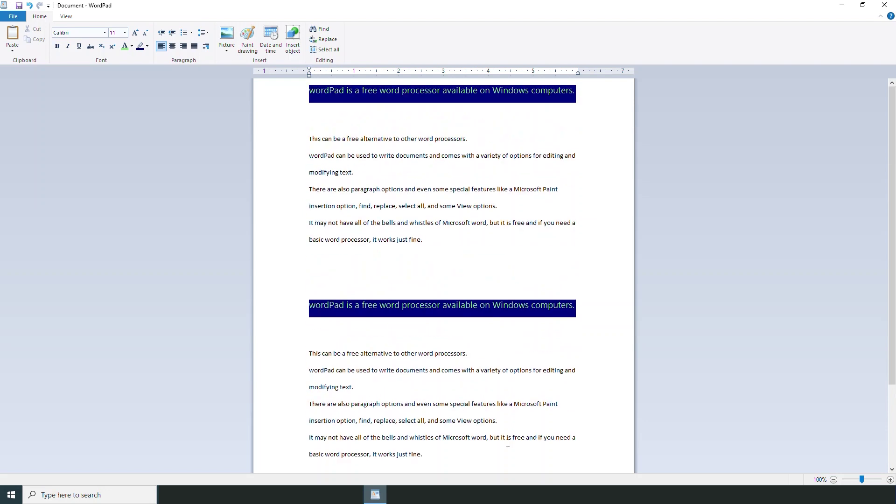
key("ctrl+2")
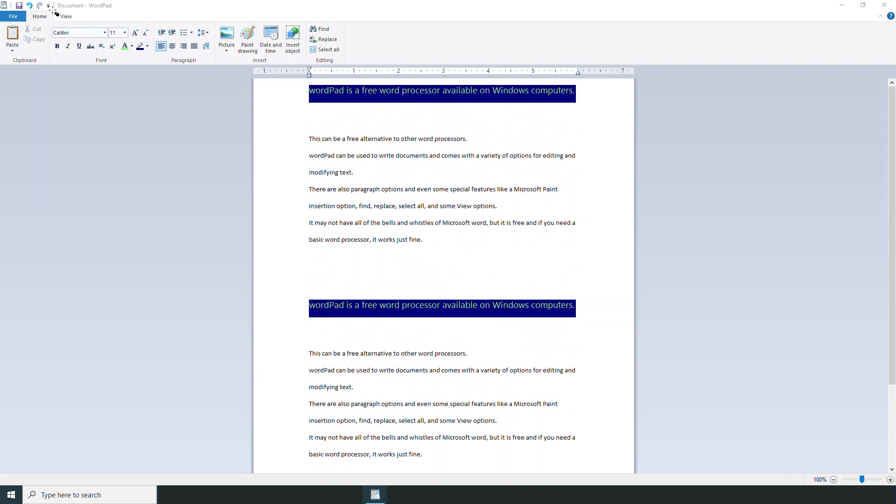
left_click_drag(53, 11, 80, 23)
key("Escape")
Step: Try zooming the document in and out, ending back at 100%
left_click(66, 17)
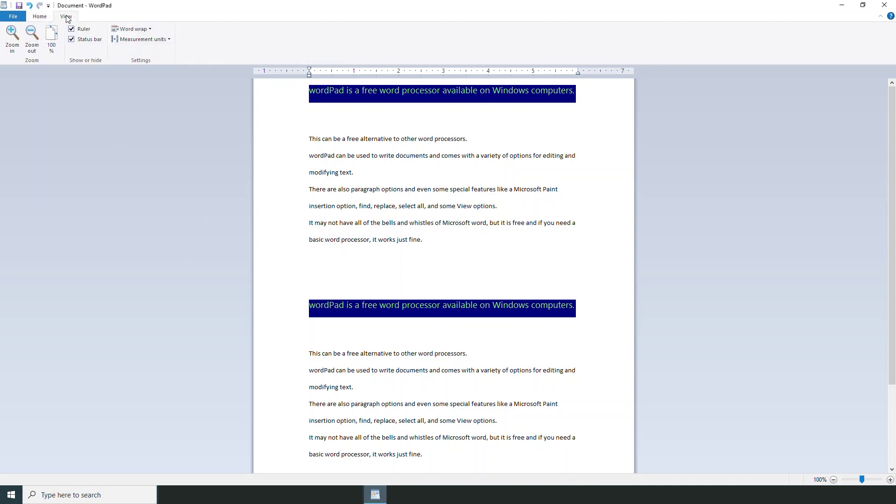
left_click(13, 40)
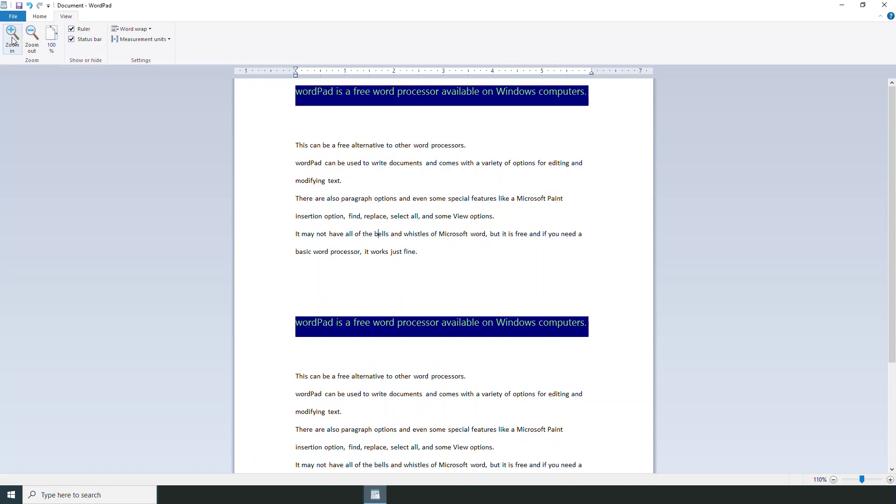
left_click(12, 41)
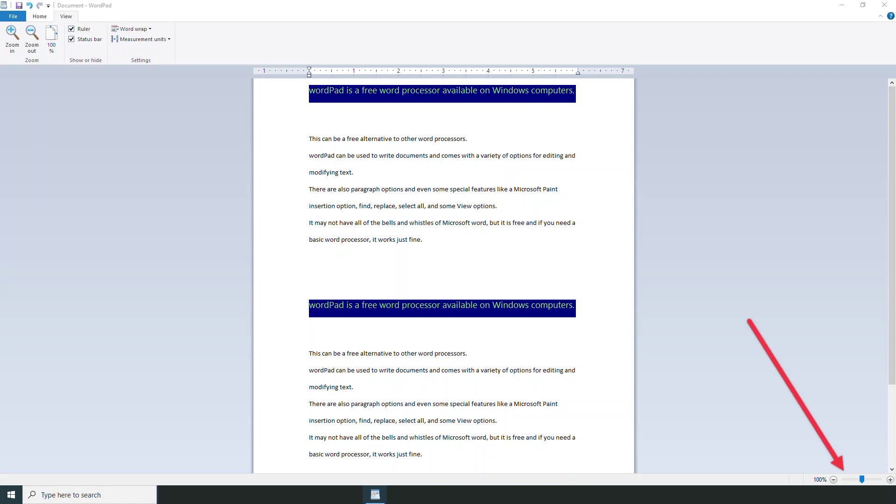
left_click(834, 481)
left_click(890, 479)
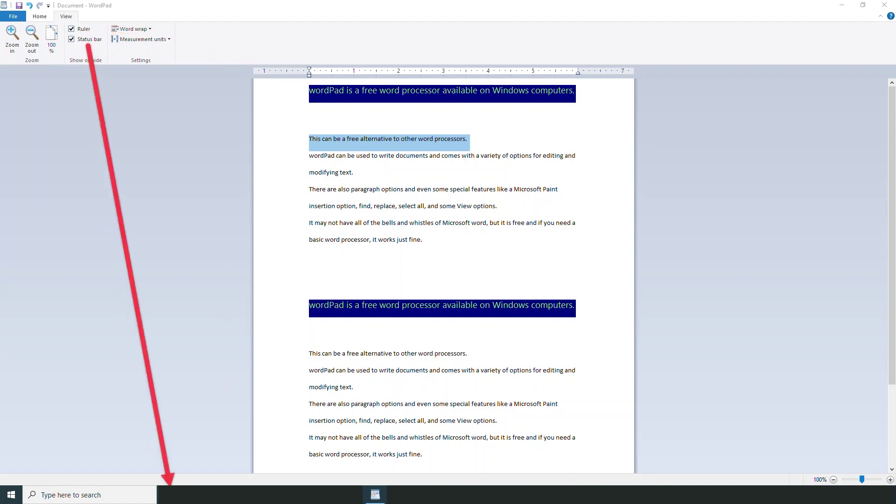
Step: Hide the ruler and the status bar, and turn both back on
left_click(76, 31)
left_click(71, 39)
left_click(71, 40)
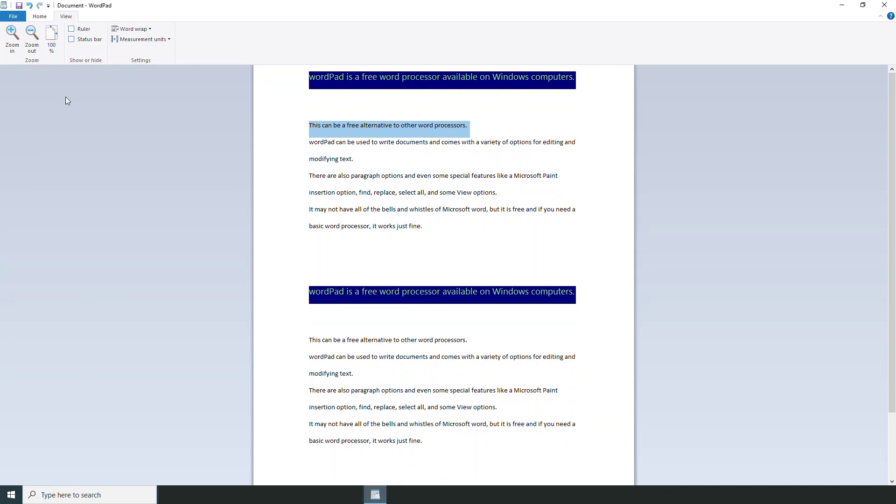
left_click(71, 39)
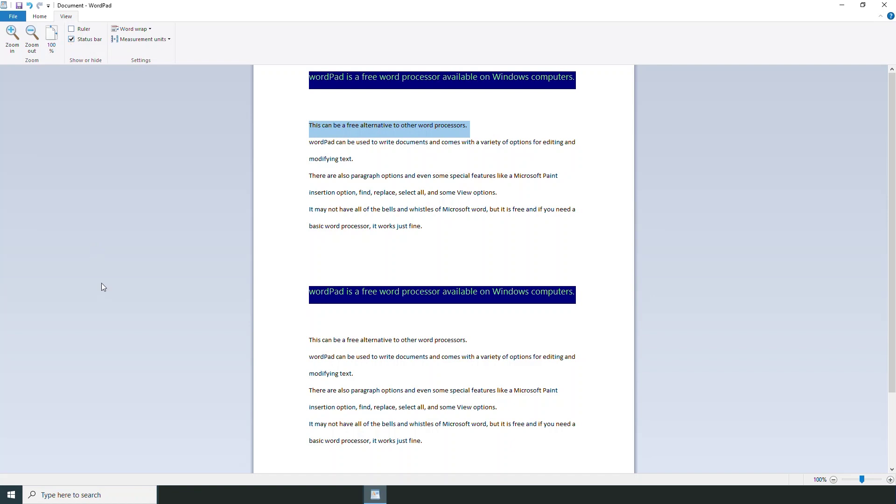
left_click(71, 29)
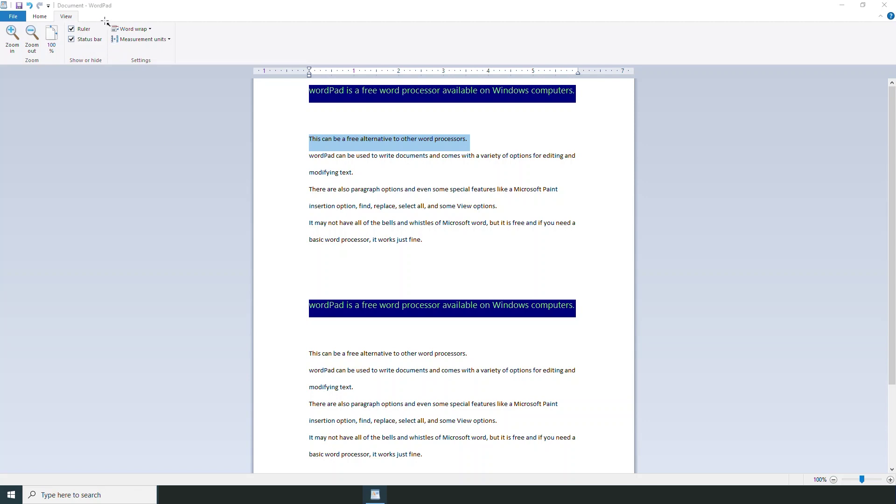
Step: Try wrapping the document text to the window, and set word wrap back to Wrap to ruler
left_click_drag(107, 21, 179, 69)
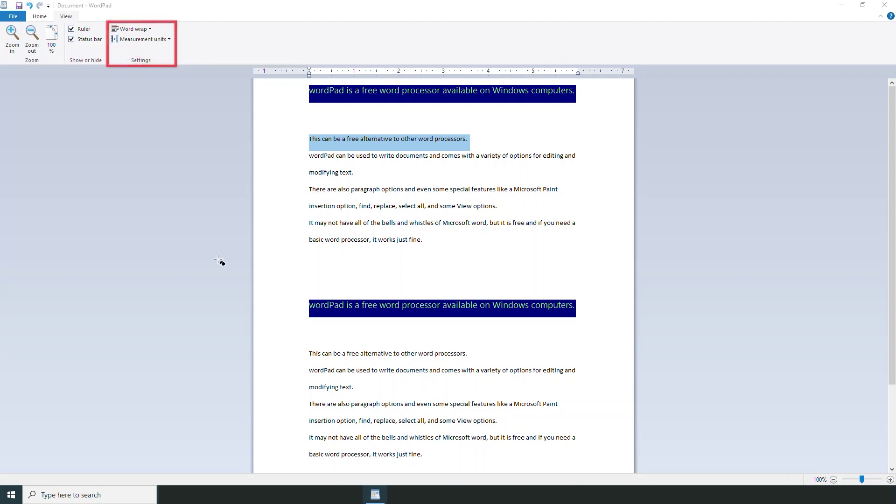
left_click(150, 29)
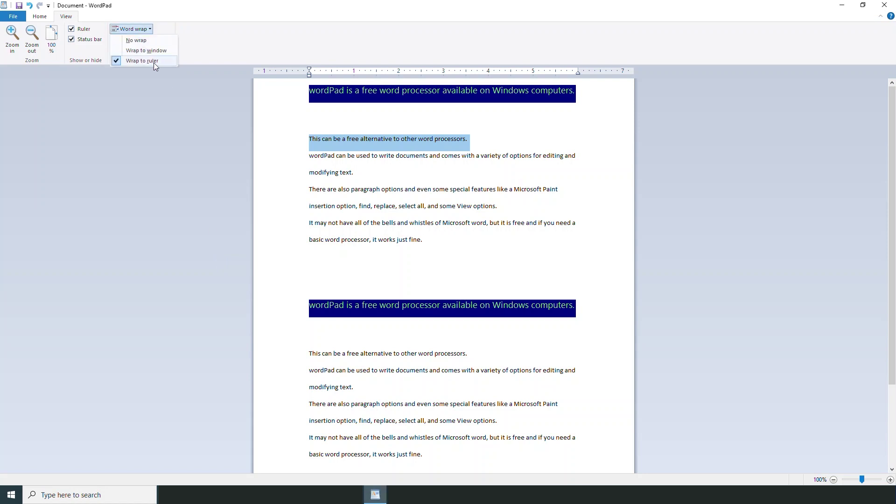
left_click(116, 51)
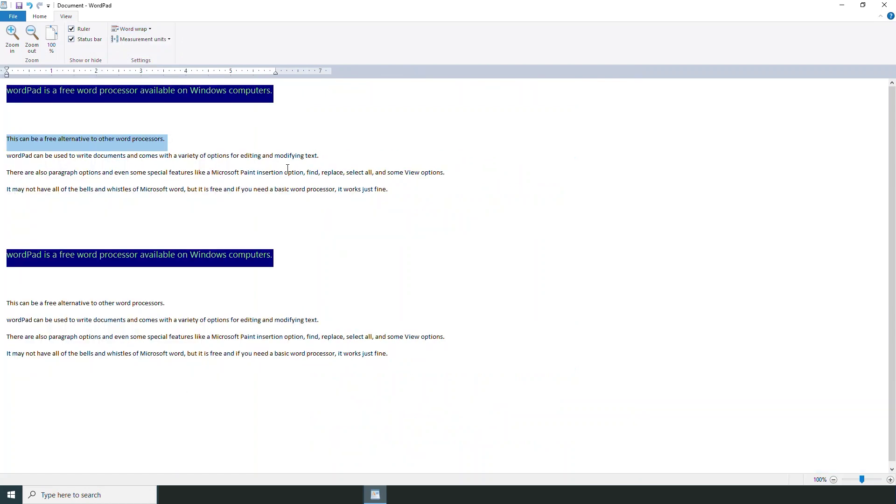
left_click(149, 28)
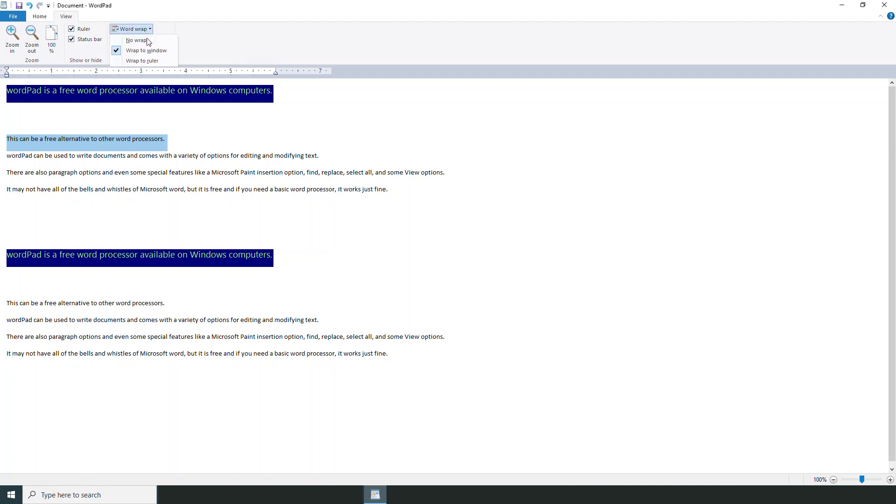
left_click(139, 61)
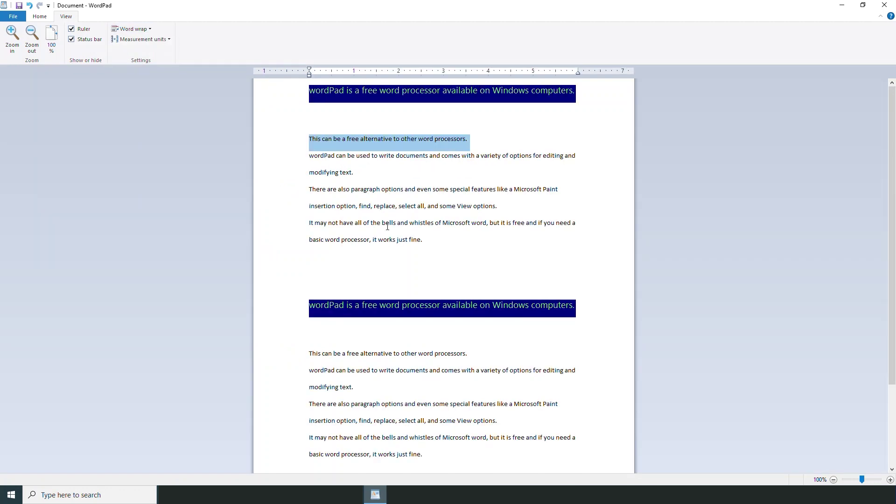
Step: Try Points as the measurement unit, return it to Inches, and clear the text selection
left_click(168, 40)
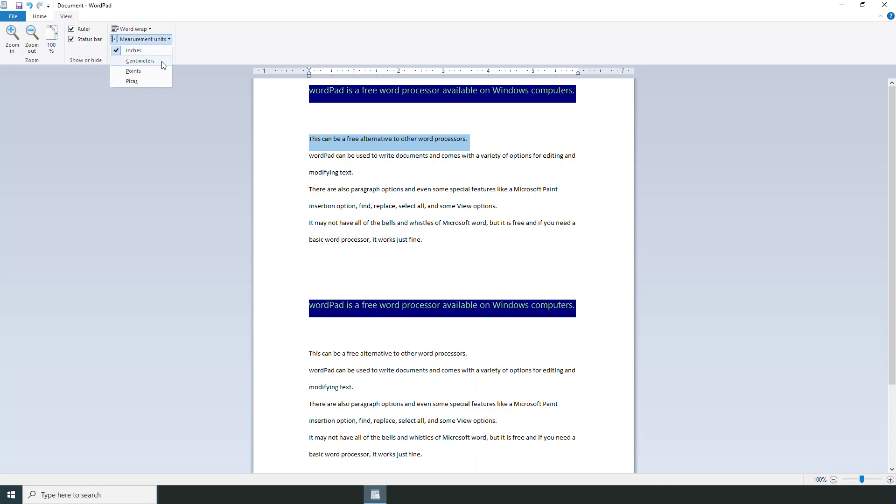
left_click(136, 71)
left_click(165, 39)
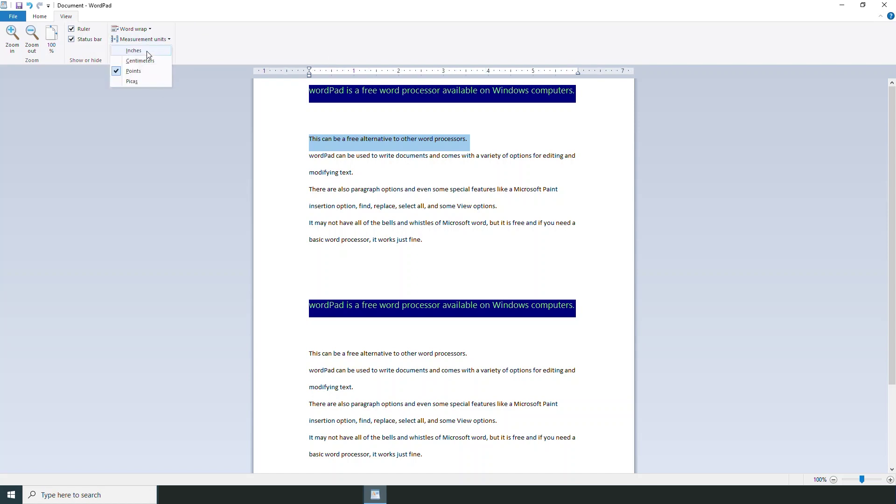
left_click(146, 52)
left_click(176, 182)
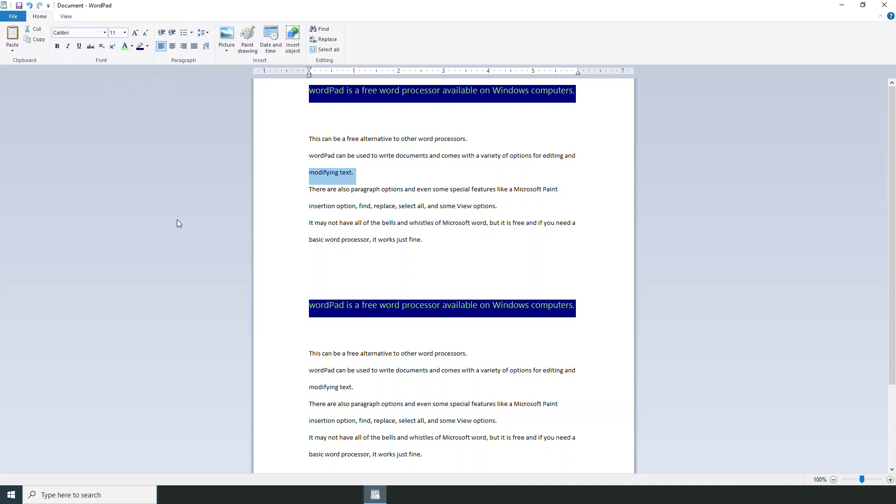
left_click(413, 195)
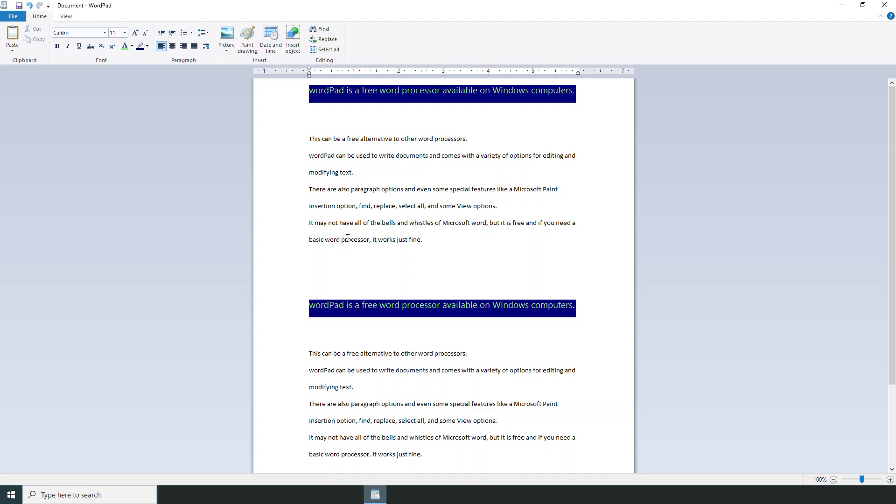
Step: Add several blank lines below the last paragraph at the end of the document
scroll(391, 277, "down", 2)
left_click(485, 344)
key("Return")
key("Return")
key("Return")
scroll(416, 353, "down", 1)
key("Return")
key("Return")
key("Return")
key("Return")
key("Return")
key("Return")
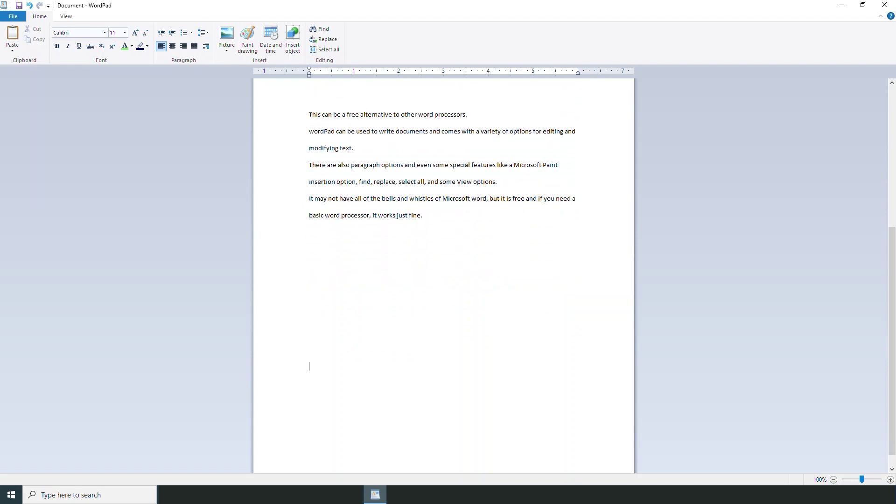
key("Return")
key("Return")
key("Return")
key("Return")
key("ctrl+v")
scroll(222, 288, "down", 7)
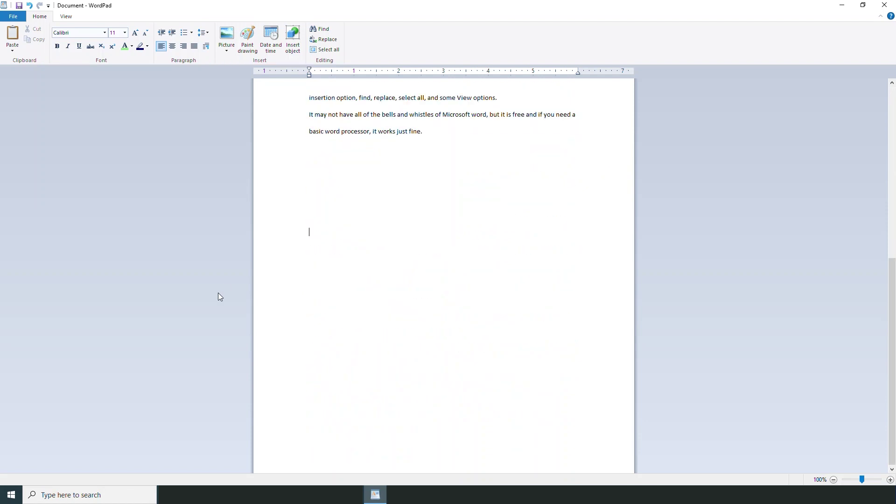
Step: Insert the photo of the man with a laptop on a park bench from the Pictures folder below the text
key("ctrl+shift+d")
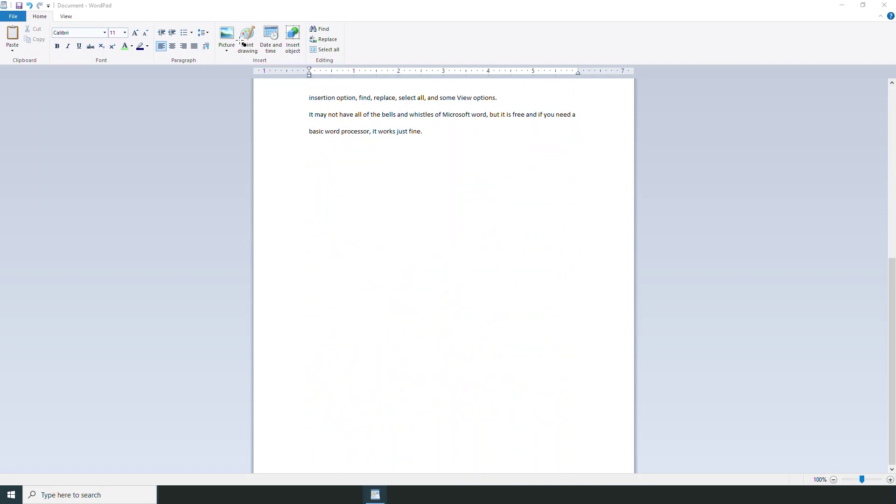
mouse_move(214, 20)
left_mouse_down()
mouse_move(268, 36)
mouse_move(308, 67)
left_mouse_up()
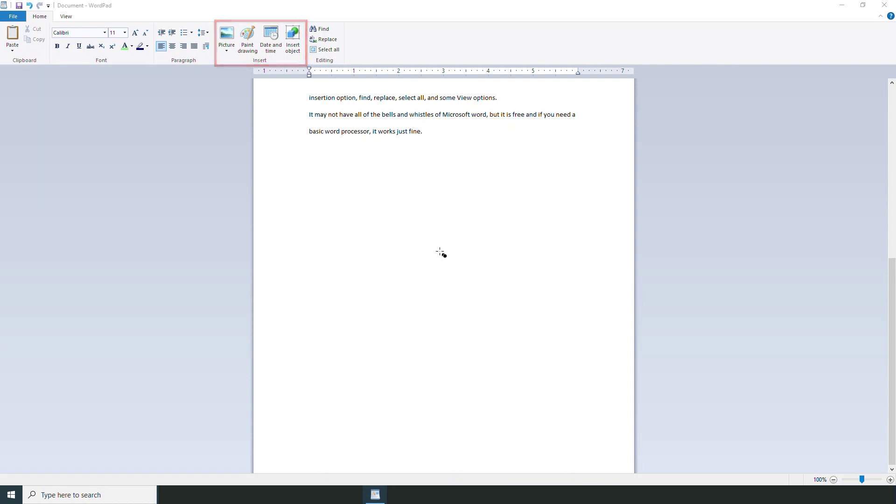
left_click(226, 53)
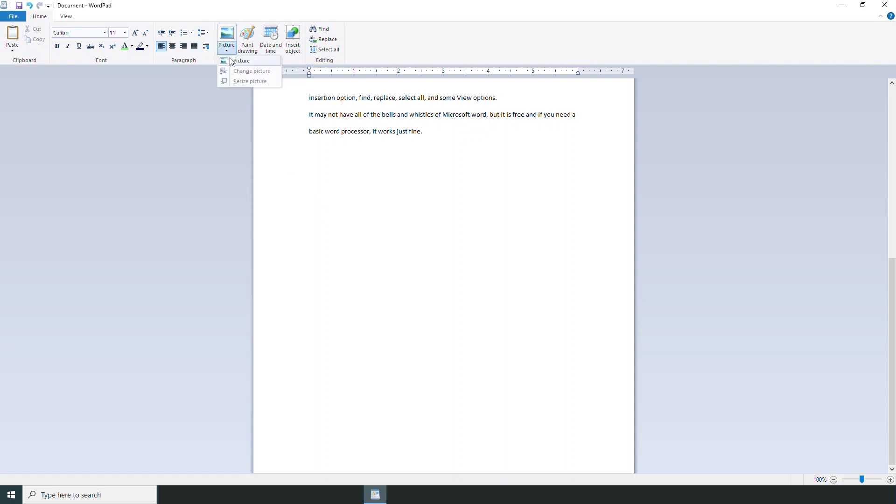
left_click(237, 61)
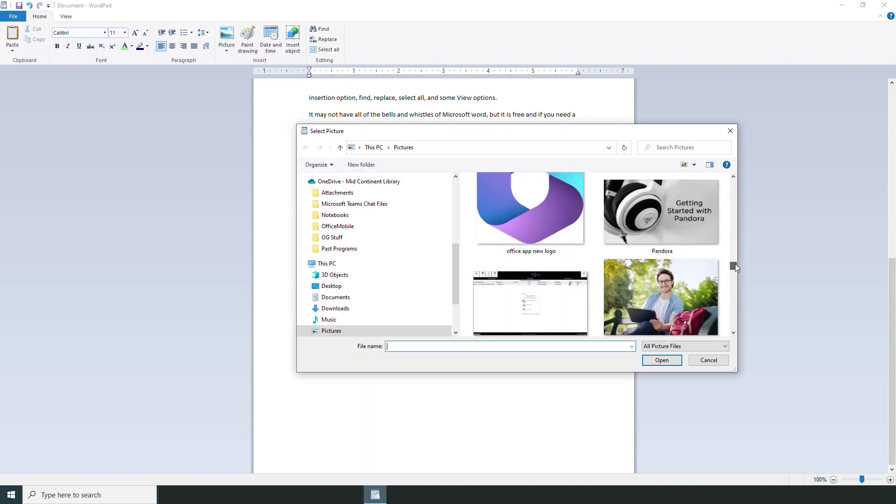
left_click(681, 295)
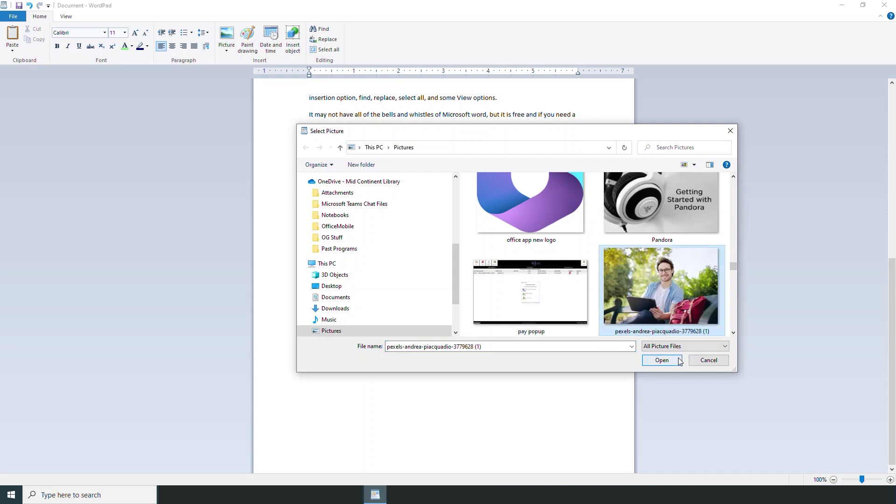
left_click(662, 361)
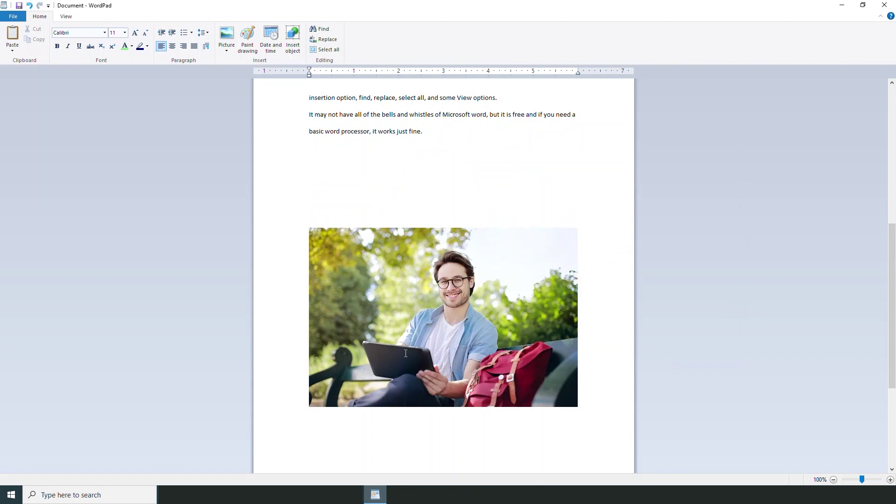
Step: Resize the inserted photo to 73% horizontally and vertically with Lock Aspect Ratio on
left_click(430, 309)
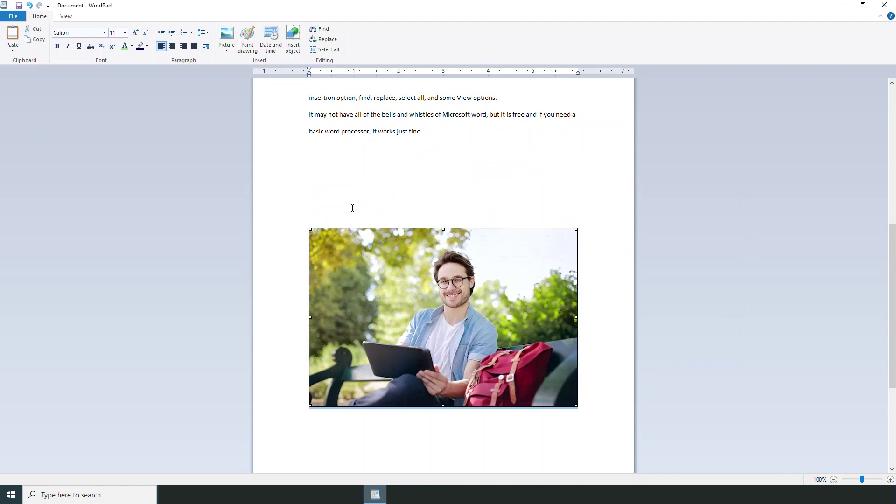
right_click(405, 295)
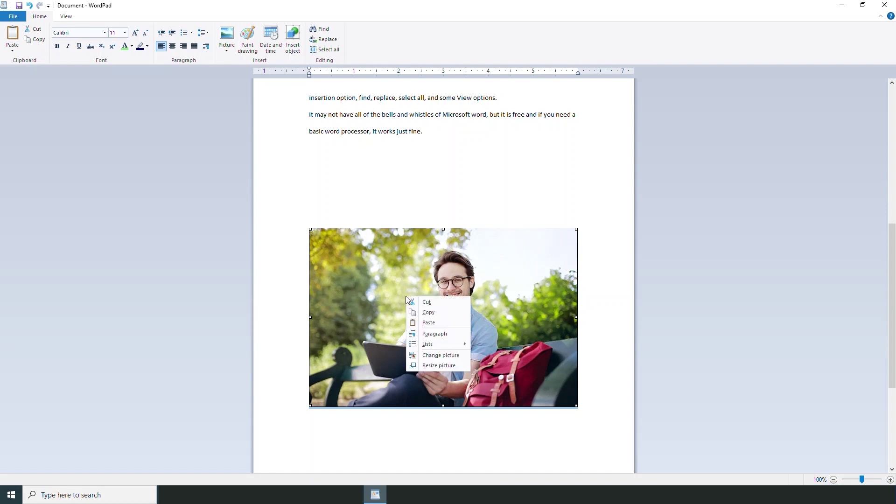
left_click(443, 366)
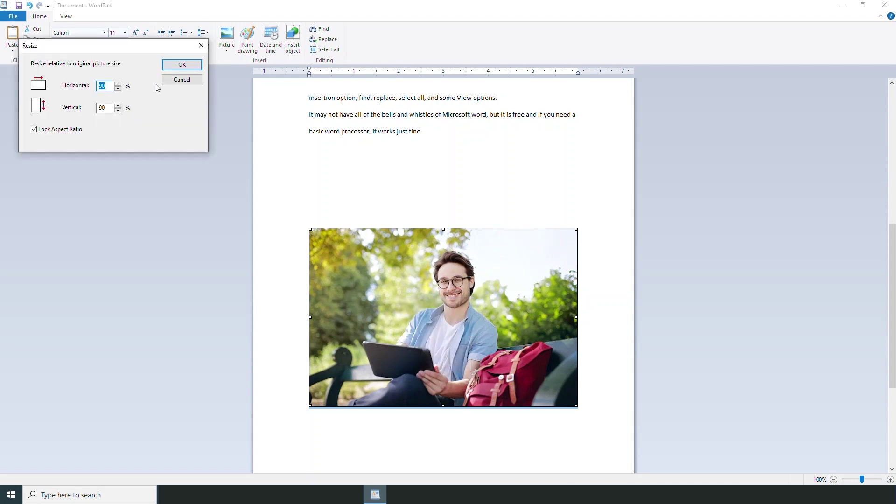
left_click(118, 88)
left_click(118, 88)
left_click(118, 88)
left_click(118, 88)
left_click(118, 88)
left_click(118, 89)
left_click(118, 88)
left_click(118, 88)
left_click(118, 88)
left_click(118, 89)
left_click(118, 89)
left_click(118, 88)
left_click(118, 88)
left_click(196, 65)
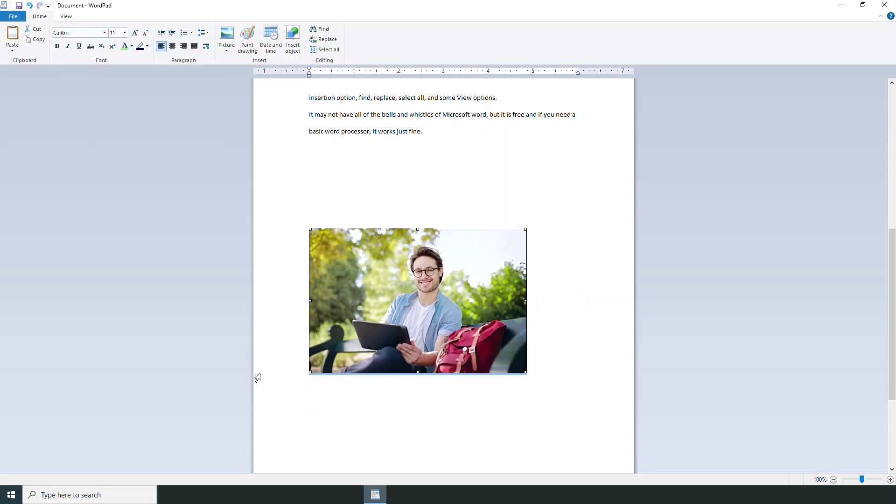
Step: Try narrowing the photo horizontally with Lock Aspect Ratio turned off, and undo the resize
right_click(408, 290)
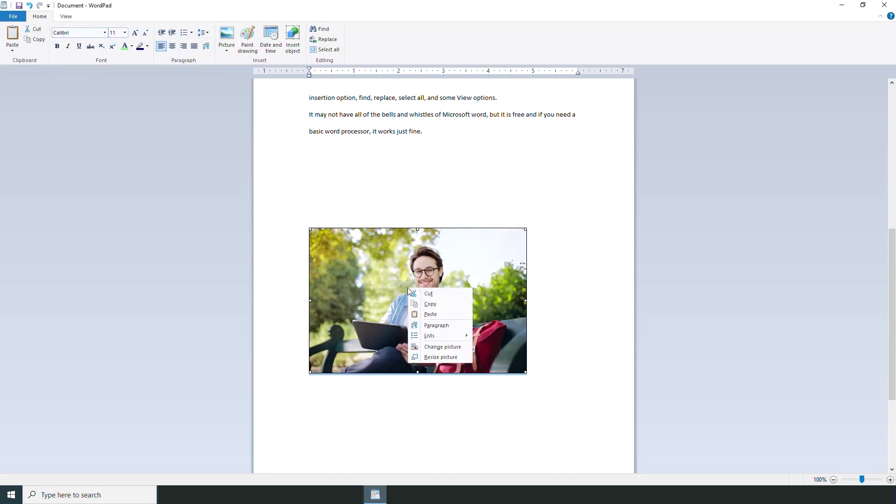
left_click(441, 357)
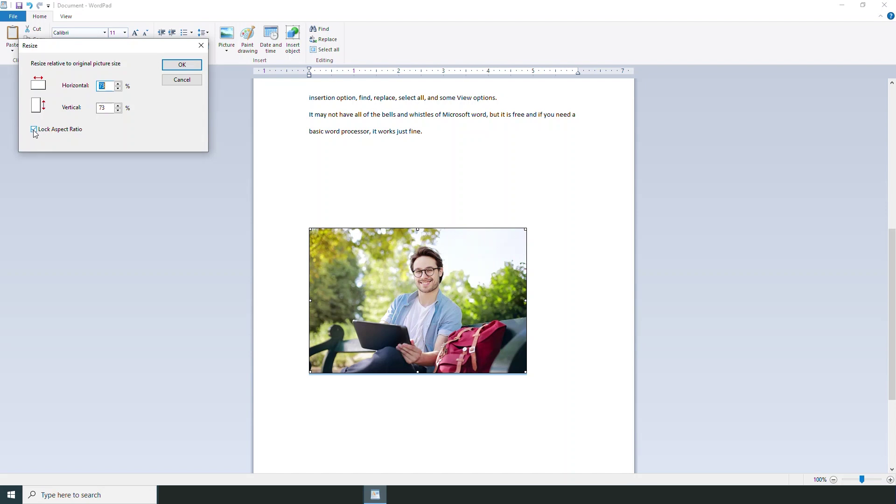
left_click(35, 130)
left_click(182, 68)
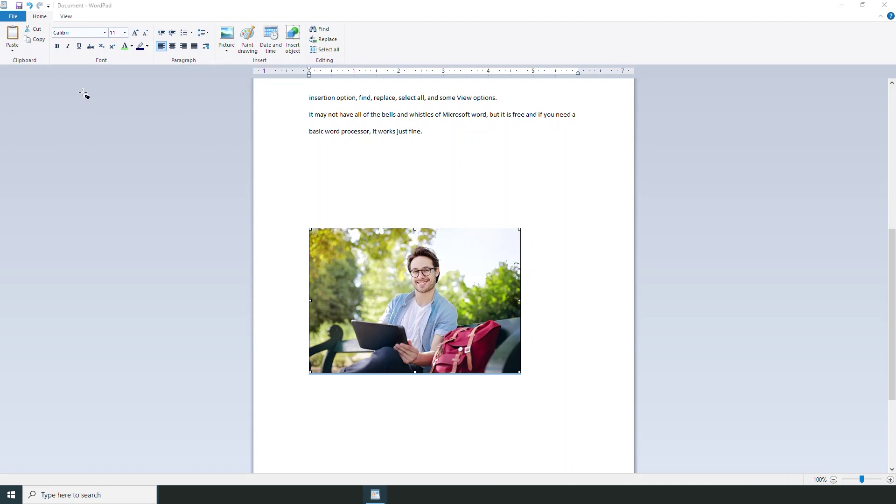
left_click_drag(95, 113, 34, 14)
left_click(240, 244)
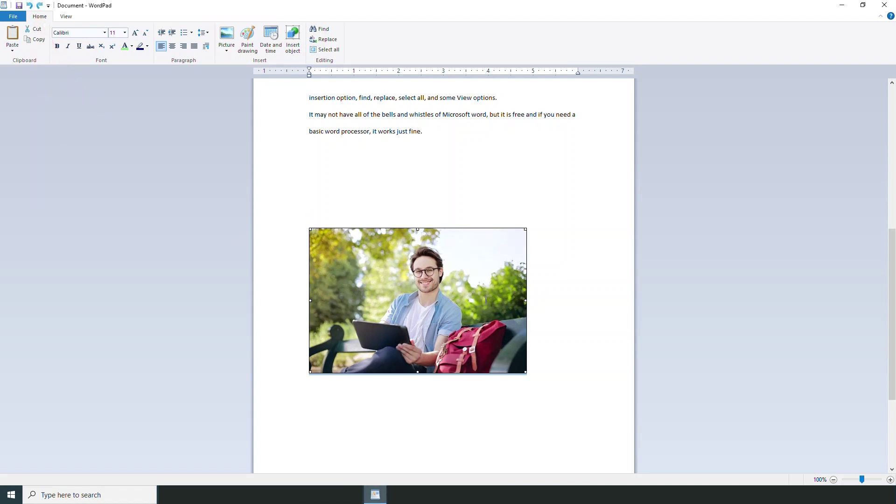
Step: Add blank lines below the photo at the end of the document and insert a Paint drawing there
key("ctrl+End")
key("Return")
key("Return")
key("Return")
key("Return")
key("Return")
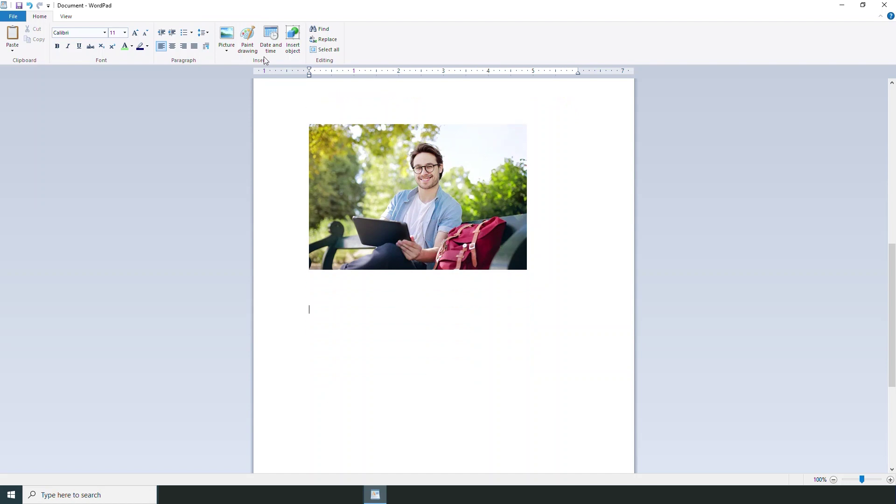
left_click(247, 39)
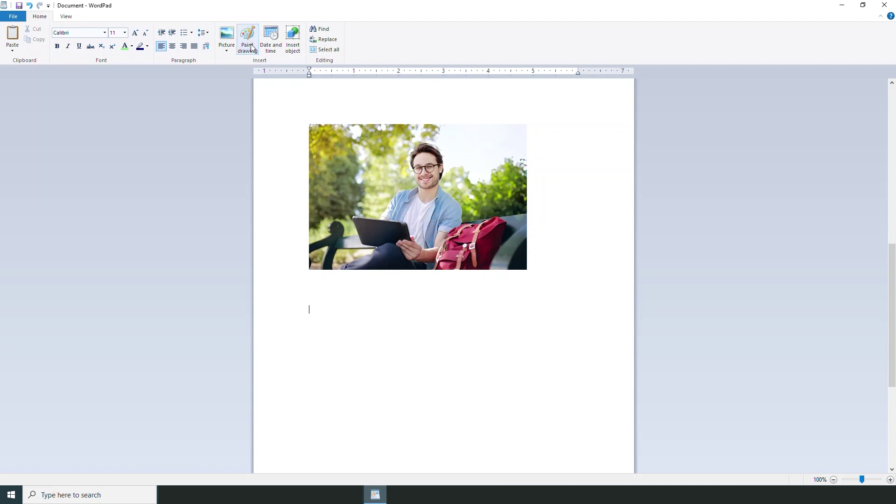
left_click(141, 178)
Step: Draw red calligraphy-brush scribbles, a pink X and a green right triangle about 163 × 69 px on the Paint canvas
left_click(562, 372)
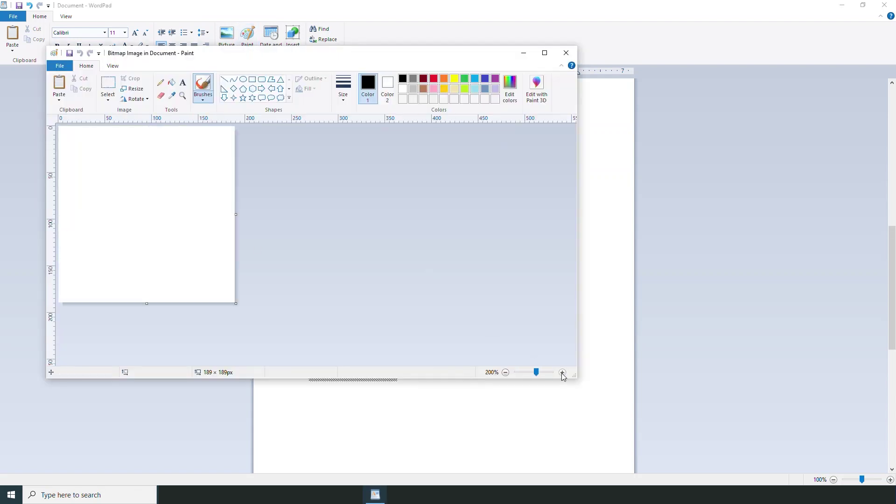
left_click(171, 86)
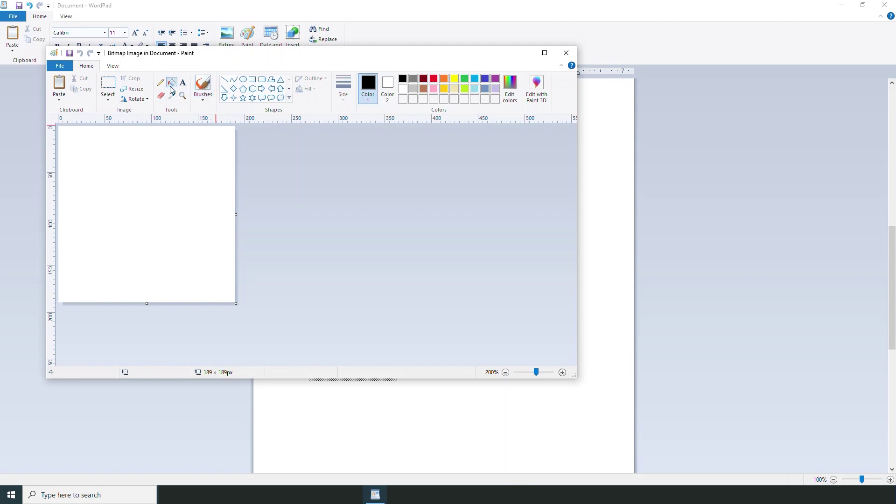
left_click(203, 96)
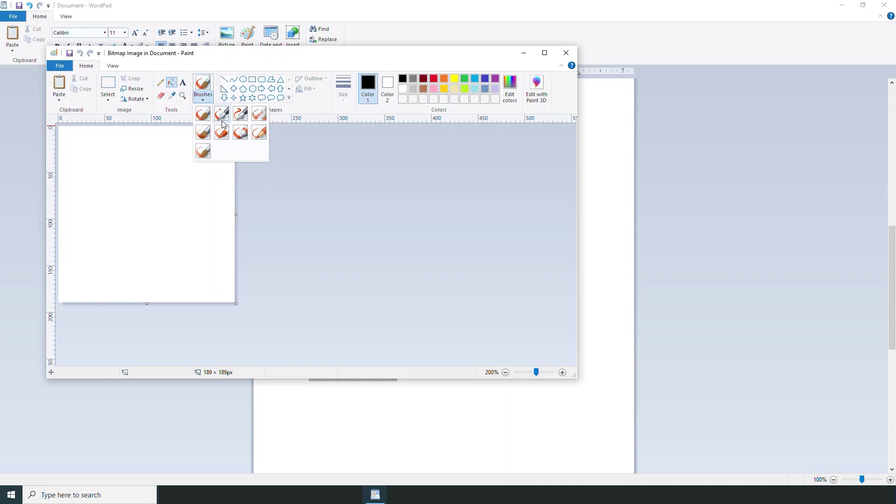
left_click(222, 116)
left_click(433, 79)
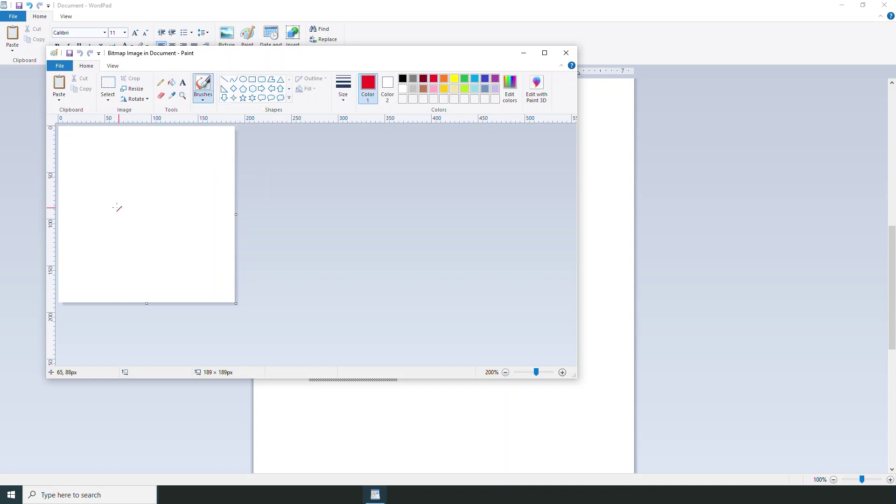
mouse_move(177, 146)
left_mouse_down()
mouse_move(146, 142)
mouse_move(172, 190)
mouse_move(113, 188)
mouse_move(114, 259)
mouse_move(199, 272)
mouse_move(109, 241)
mouse_move(159, 175)
mouse_move(91, 193)
mouse_move(184, 220)
left_mouse_up()
left_click_drag(184, 220, 207, 217)
mouse_move(75, 141)
left_mouse_down()
mouse_move(220, 186)
mouse_move(229, 208)
mouse_move(111, 121)
mouse_move(72, 70)
left_mouse_up()
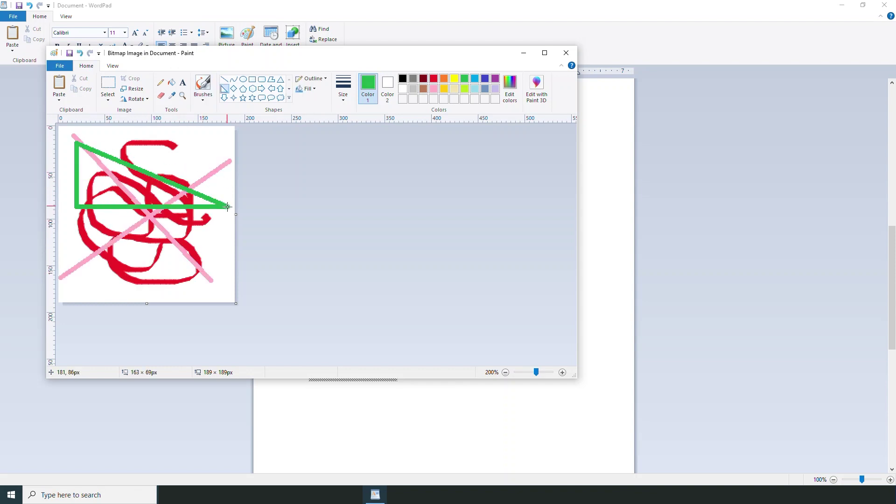
Step: Update the document with the finished Paint drawing, close Paint and return to the end of the WordPad document
left_click(313, 286)
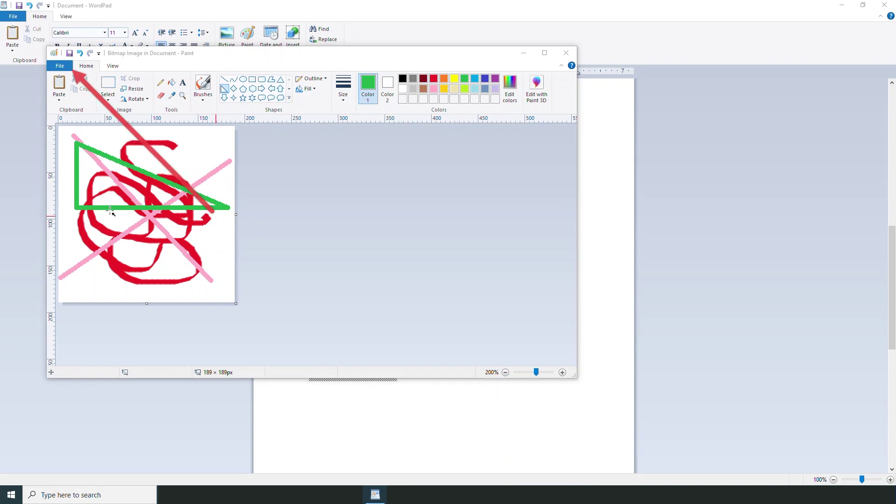
left_click(62, 68)
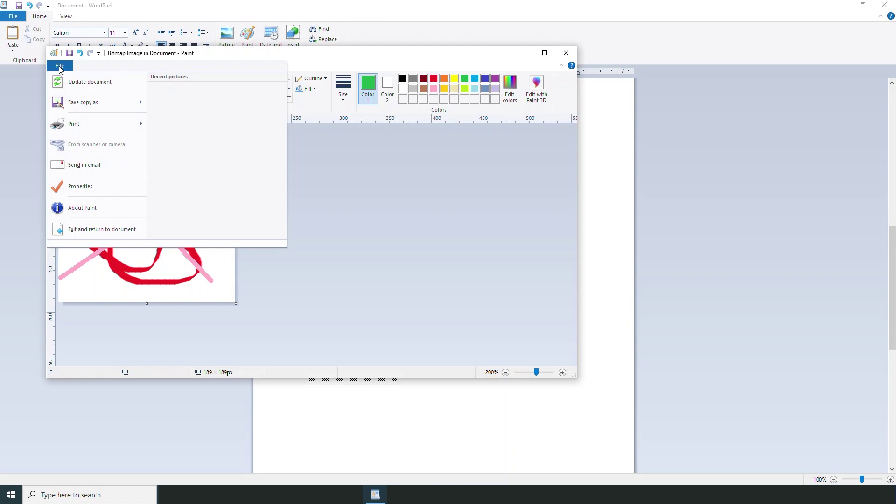
left_click(93, 85)
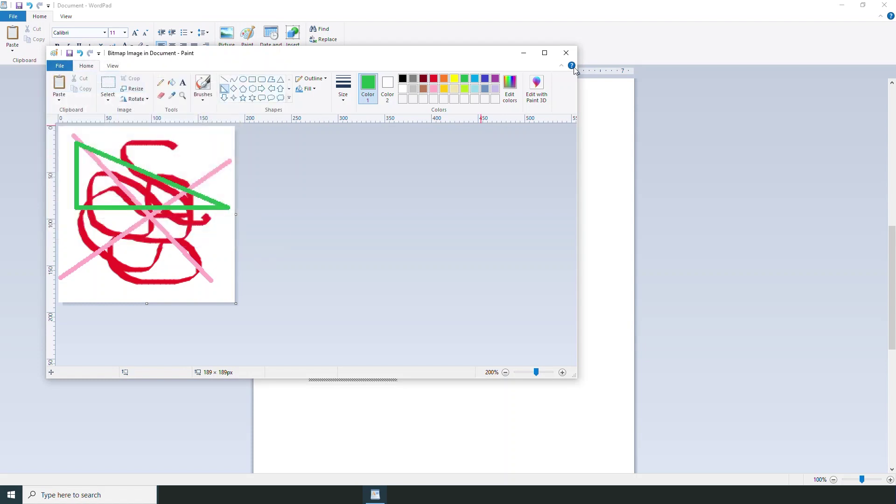
left_click(566, 53)
left_click(376, 323)
left_click(474, 329)
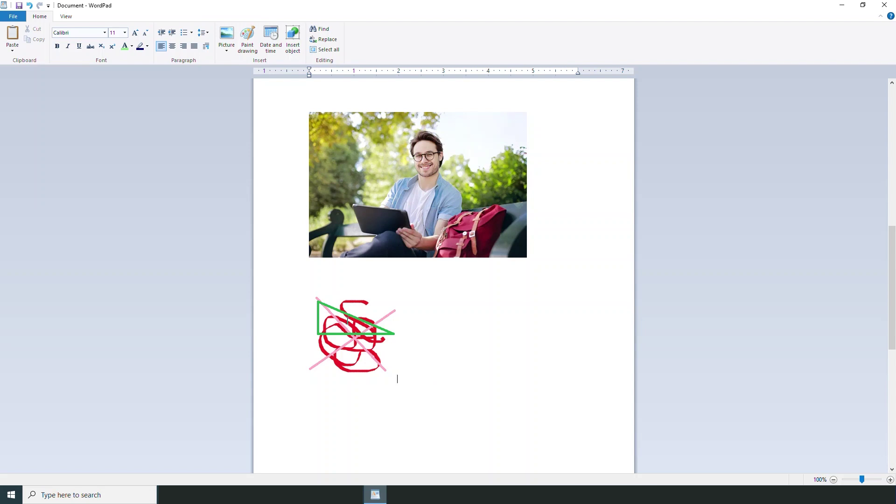
Step: Add about eleven blank lines below the drawing and insert the date in the format Tuesday, July 25, 2023
key("Return")
key("Return")
key("Return")
key("Return")
key("Return")
key("Return")
key("Return")
key("Return")
key("Return")
key("Return")
key("Return")
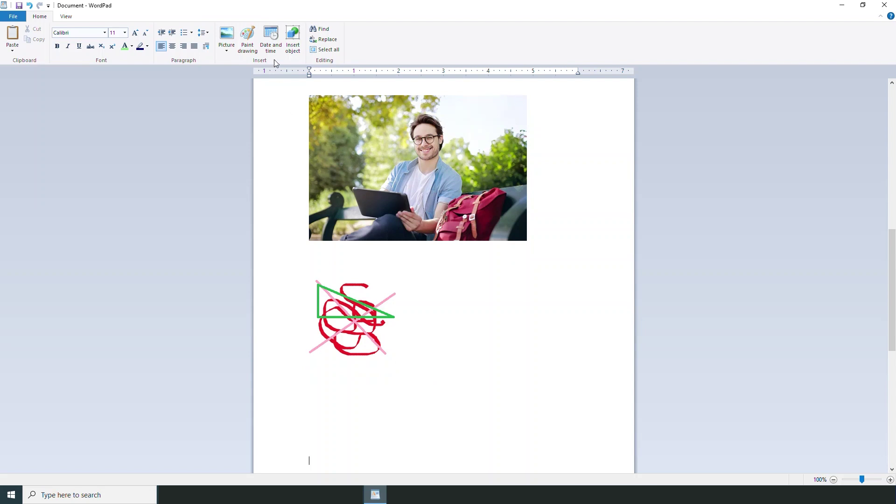
left_click(267, 39)
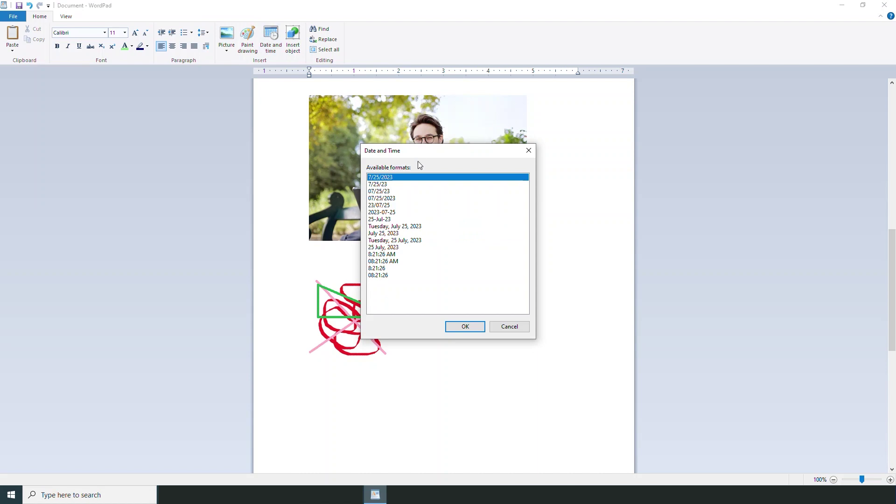
left_click(387, 185)
left_click(400, 227)
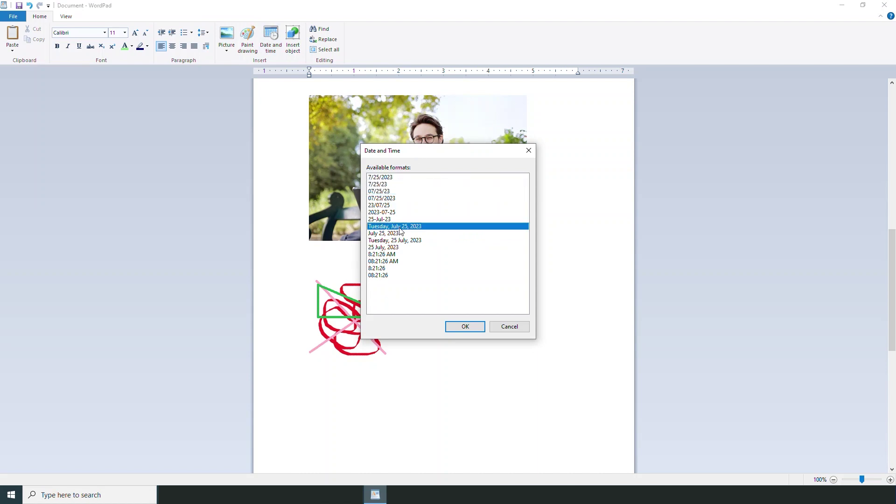
left_click(470, 328)
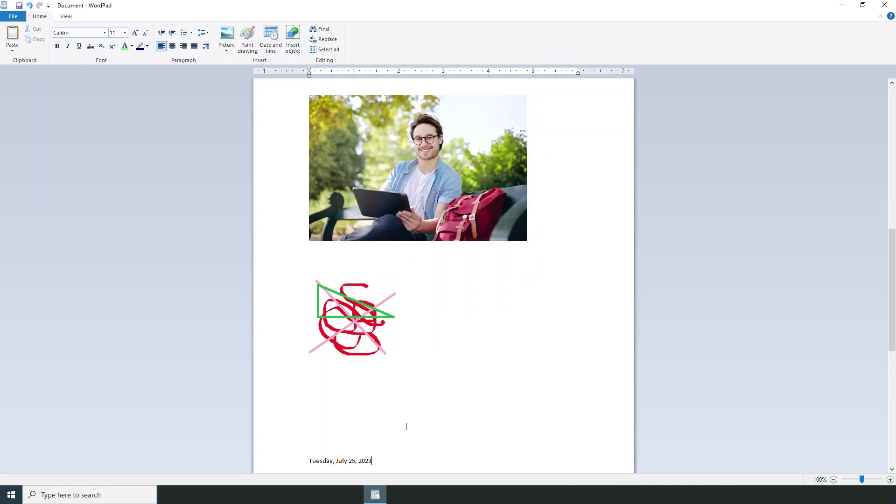
Step: Insert the date again in the format 07/25/23, two lines below the long-format date
scroll(415, 427, "down", 10)
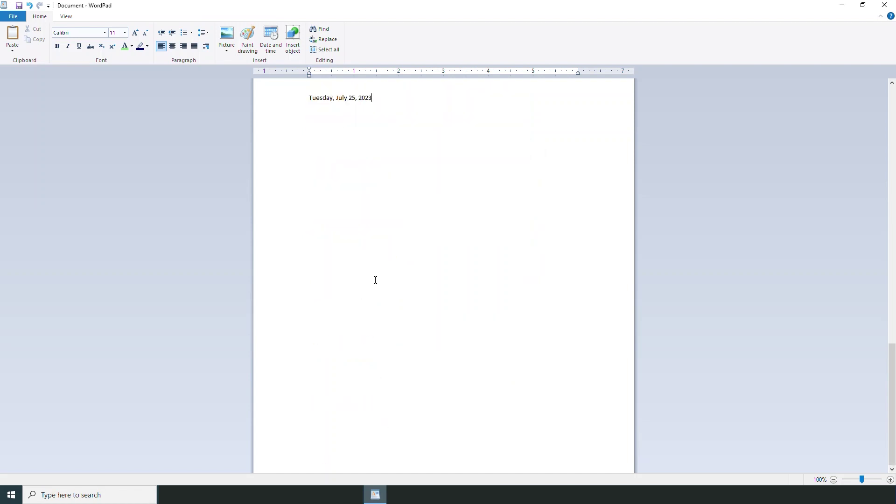
key("Return")
key("Return")
left_click(271, 37)
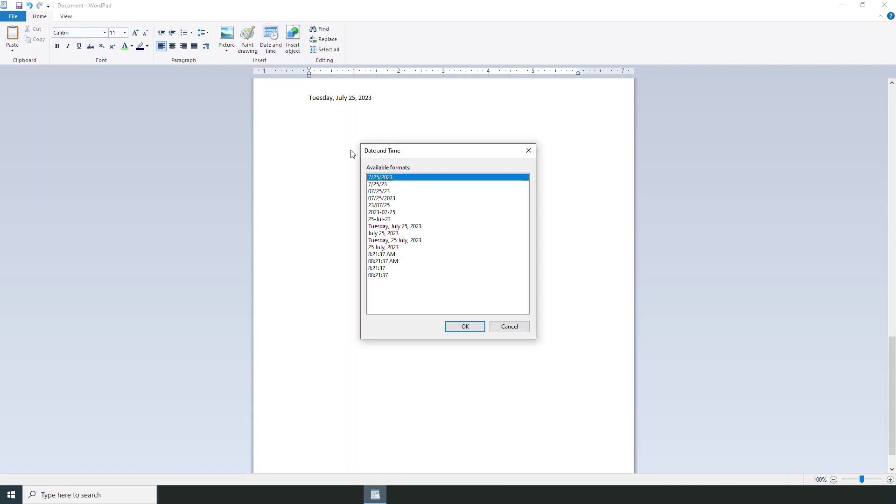
left_click(391, 192)
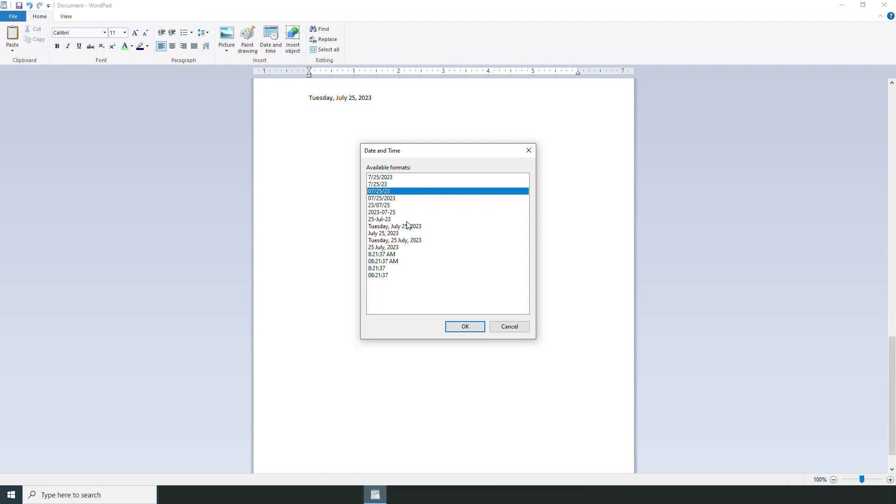
left_click(472, 327)
Step: Insert a new Paintbrush Picture object two lines below the short date and close its Paint window without drawing anything
key("Return")
key("Return")
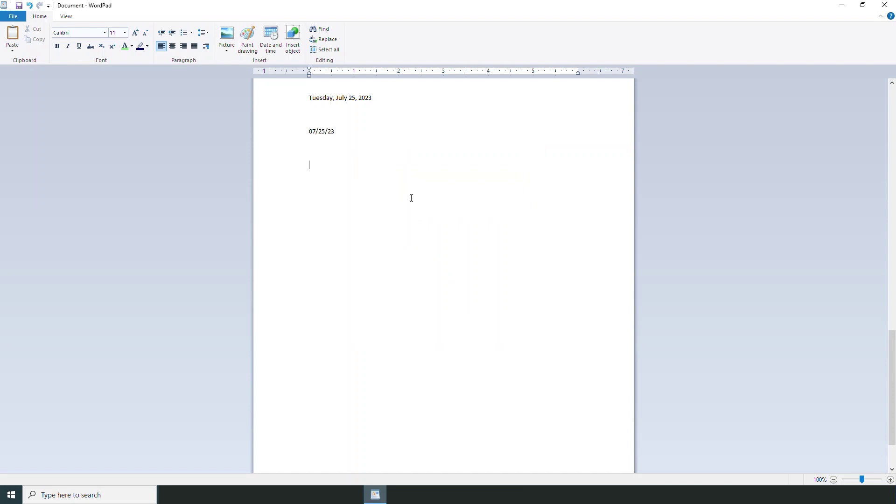
left_click(292, 37)
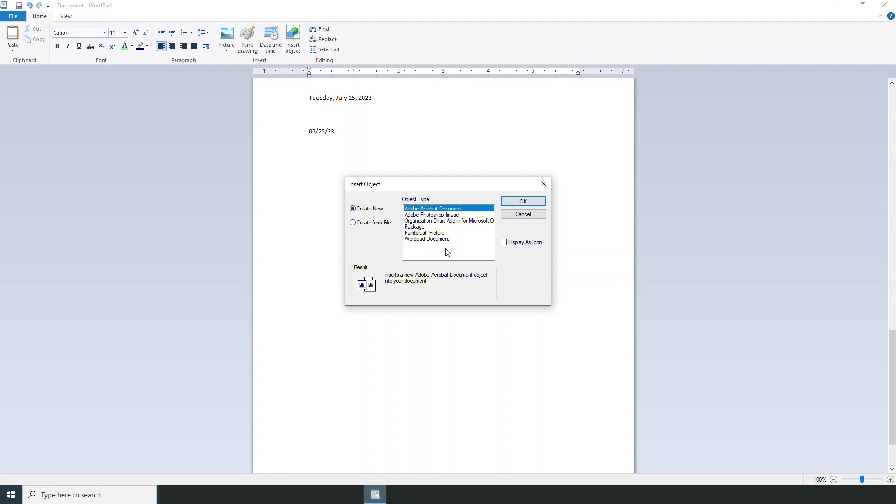
left_click(431, 233)
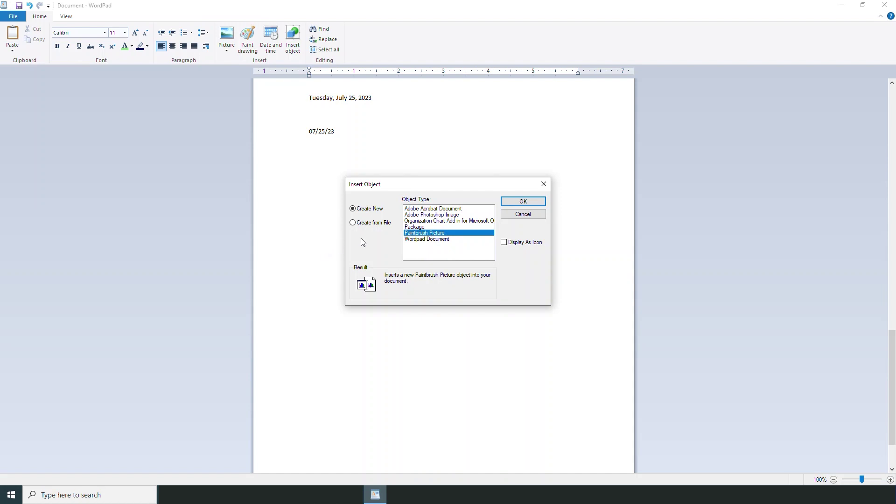
left_click(517, 202)
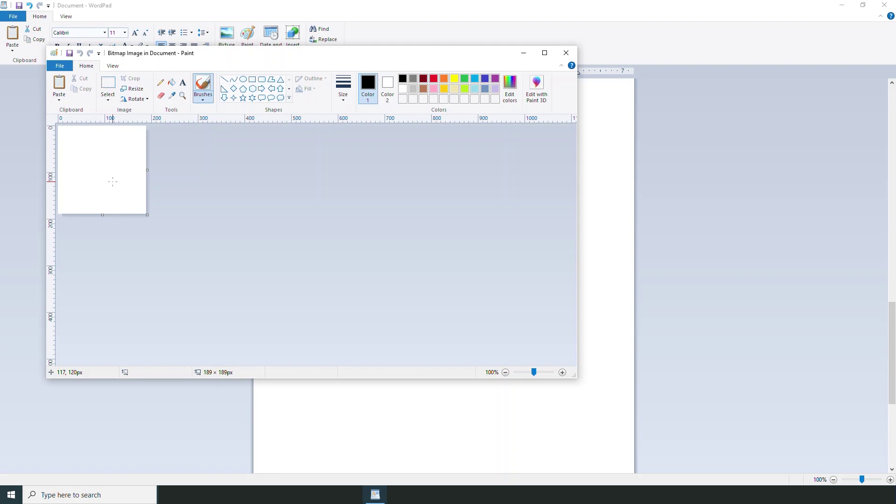
left_click(568, 53)
left_click(437, 241)
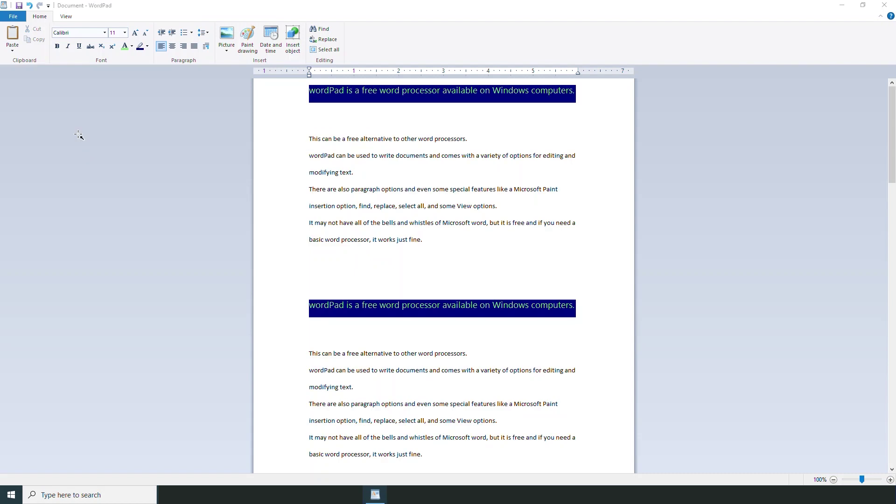
Step: Examine the document in print preview, paging forward to page 4 and back to page 1, and close the preview
left_click_drag(64, 123, 23, 23)
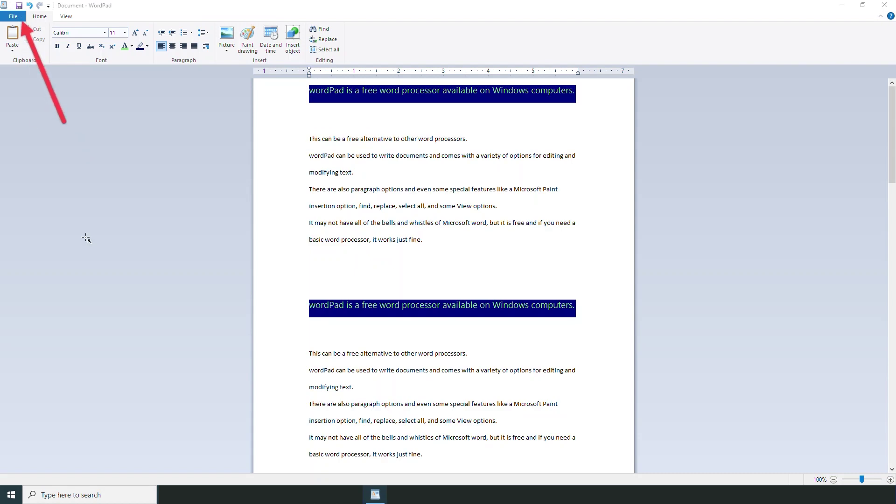
left_click(15, 17)
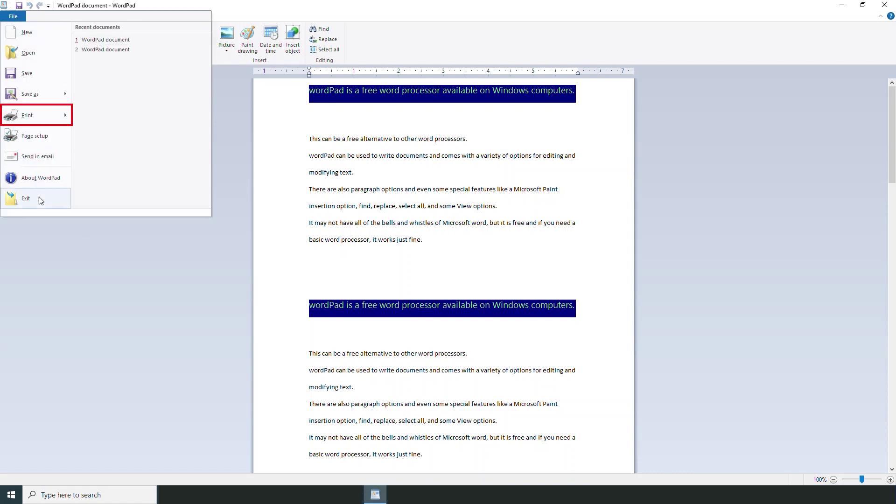
mouse_move(37, 114)
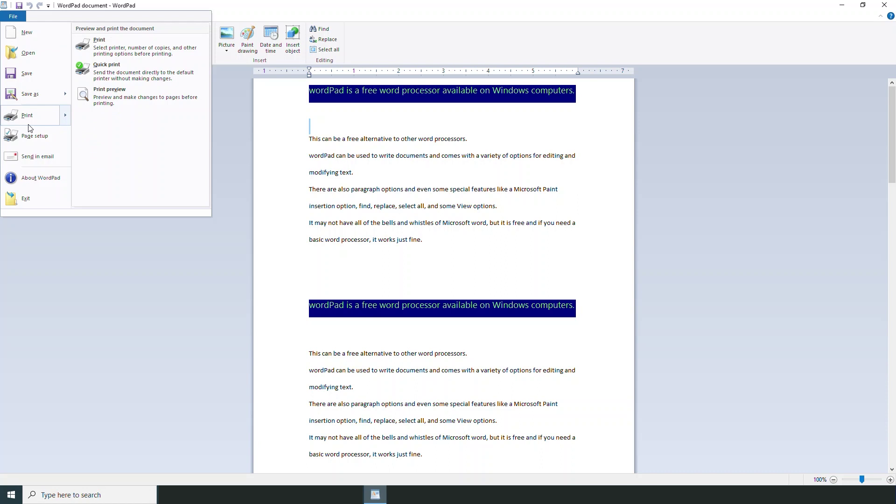
left_click(124, 83)
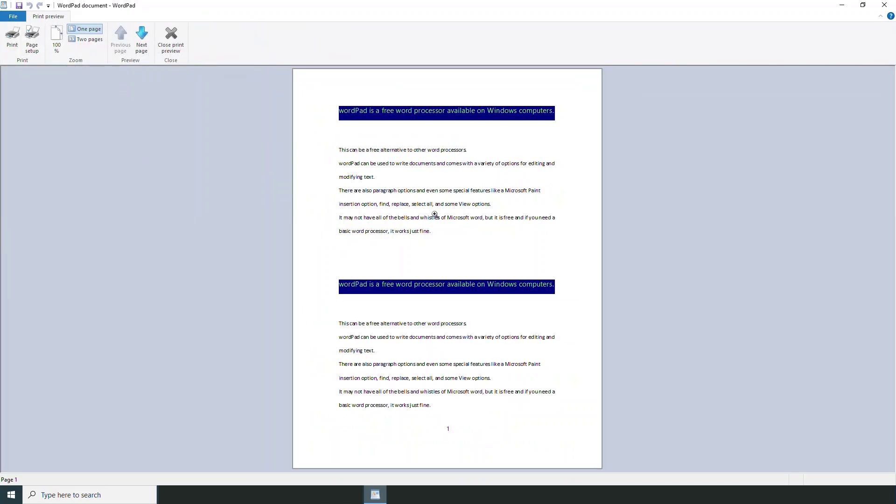
left_click(148, 45)
left_click(142, 42)
left_click(143, 42)
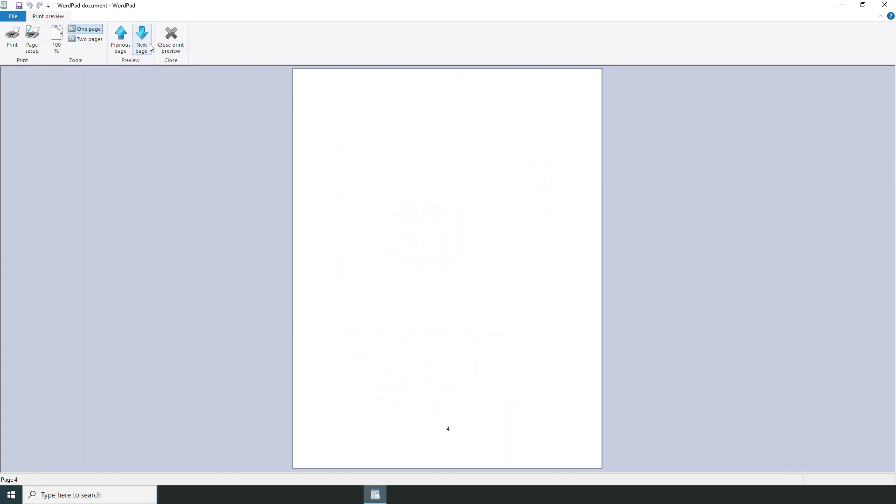
left_click(121, 42)
left_click(121, 42)
left_click(121, 42)
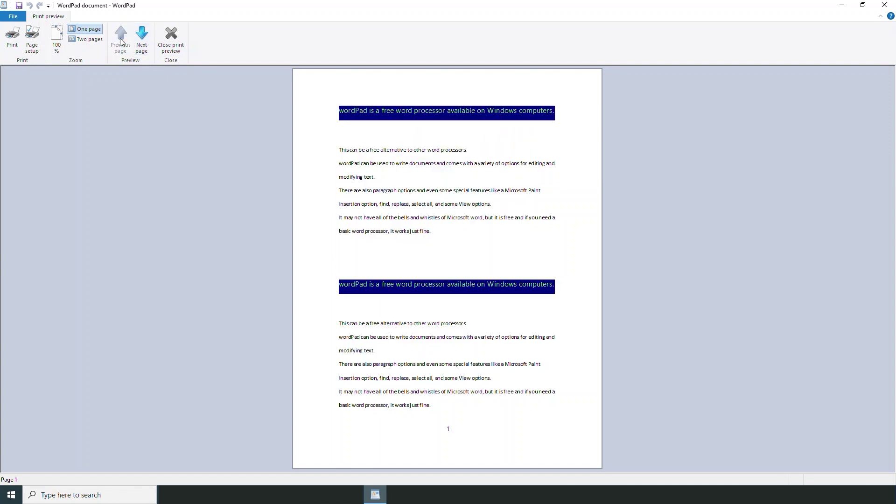
left_click(170, 40)
Step: Start saving a copy of the document in the Documents folder with the file name WordPad document
left_click(14, 17)
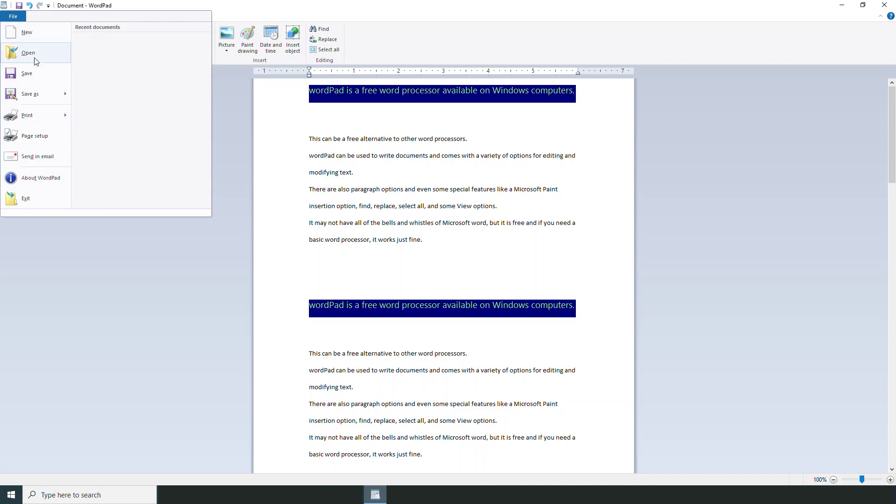
mouse_move(31, 93)
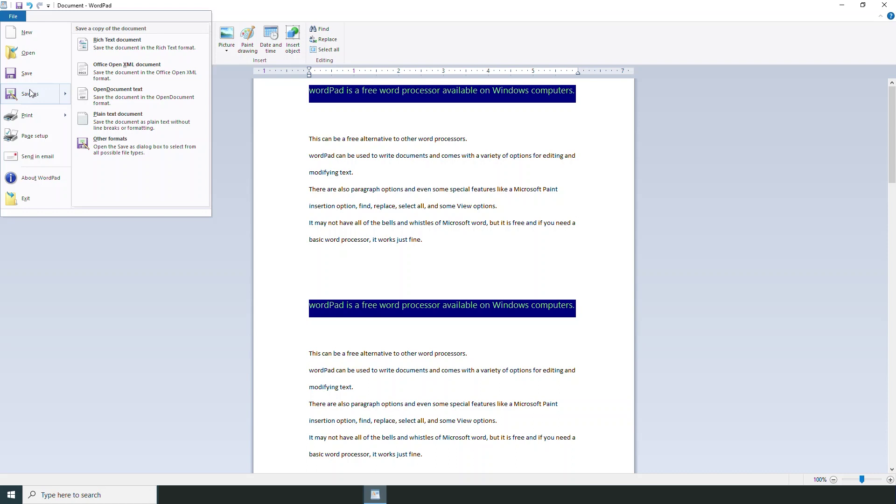
left_click(30, 95)
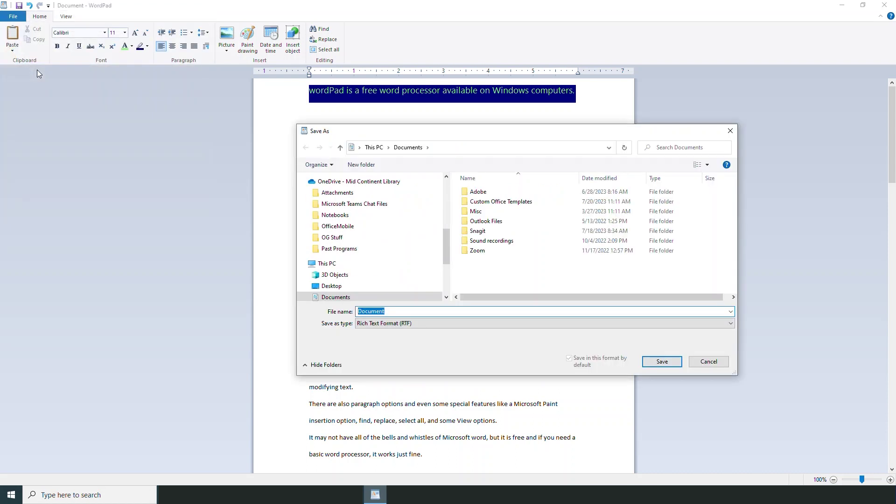
left_click_drag(472, 126, 340, 77)
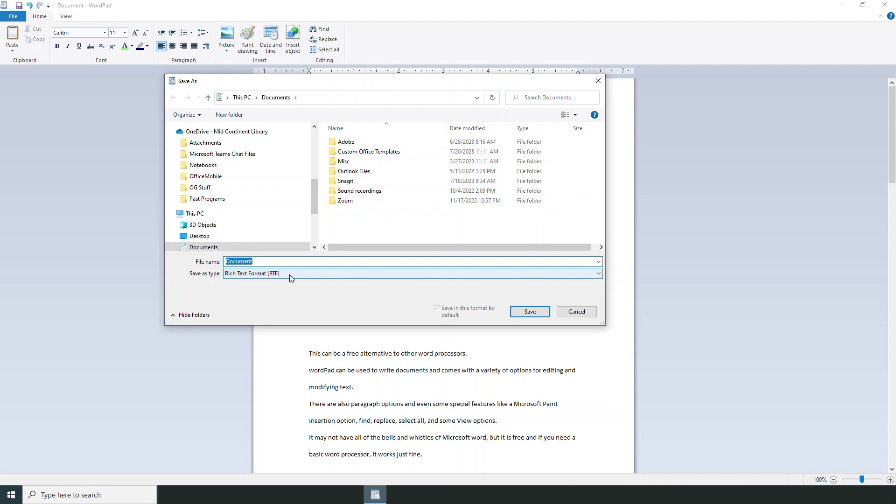
type("WordPad")
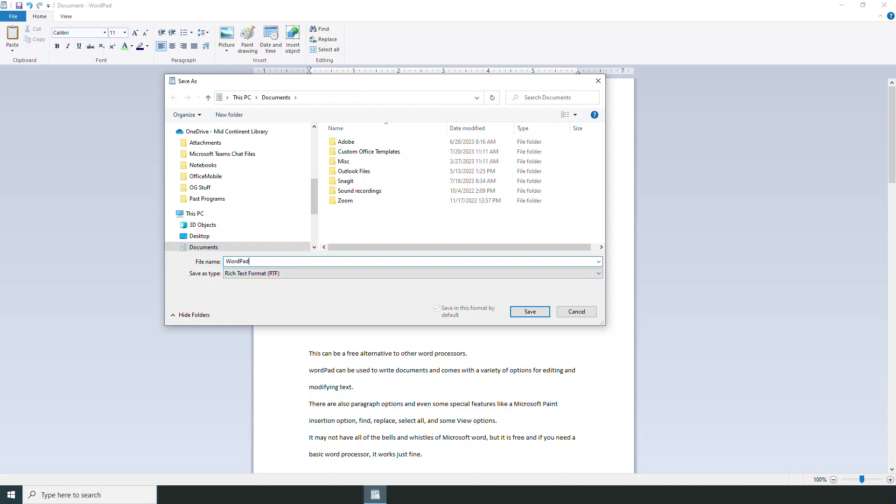
type(" document")
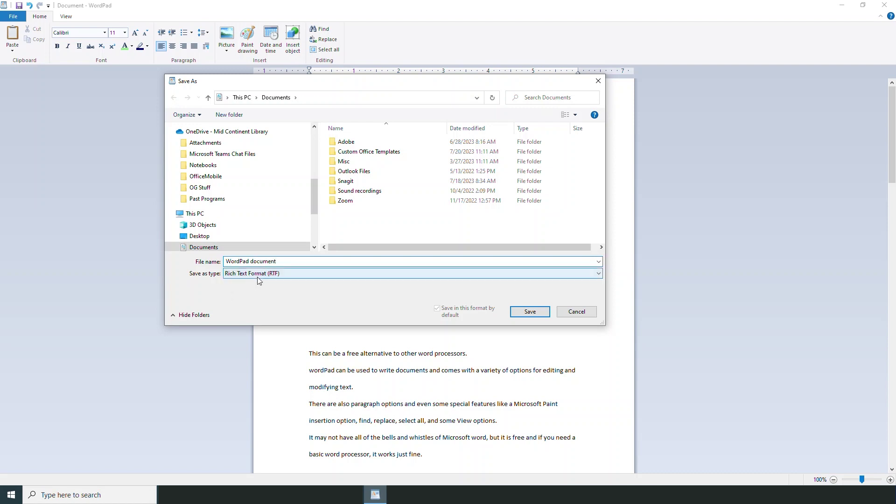
Step: Try Text Document as the save type, and set the type back to Rich Text Format (RTF)
left_click(291, 276)
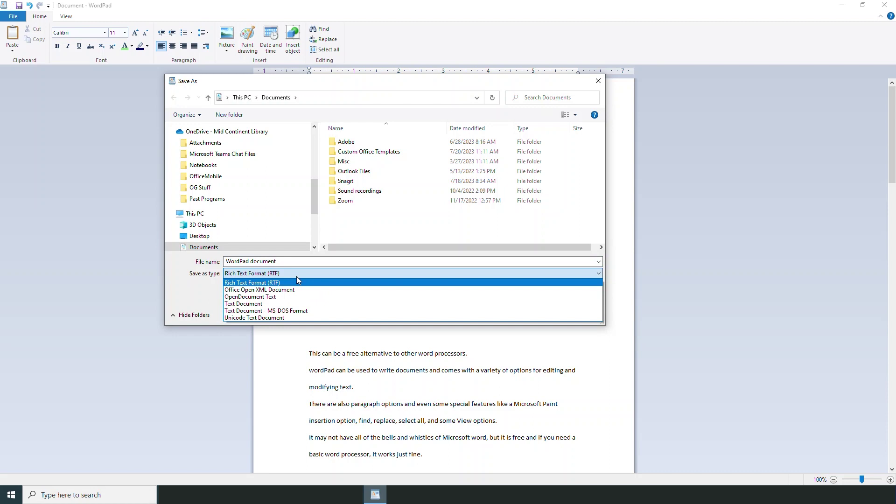
left_click(298, 303)
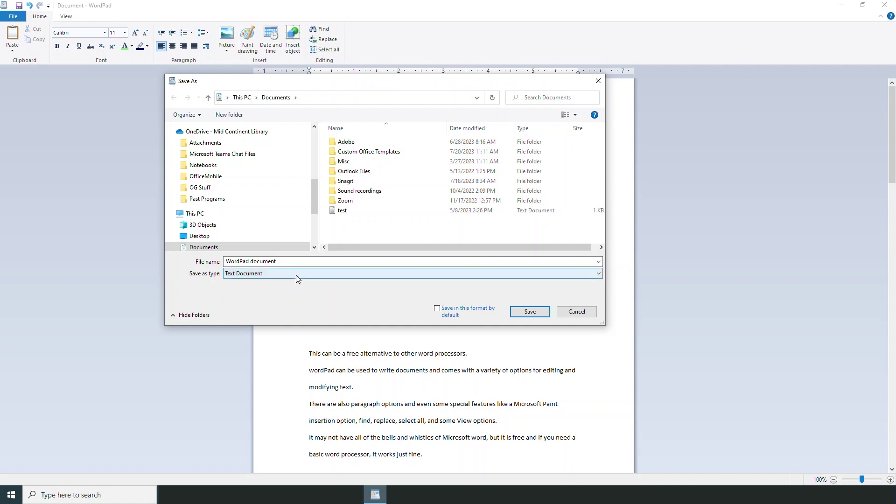
left_click(295, 274)
left_click(293, 285)
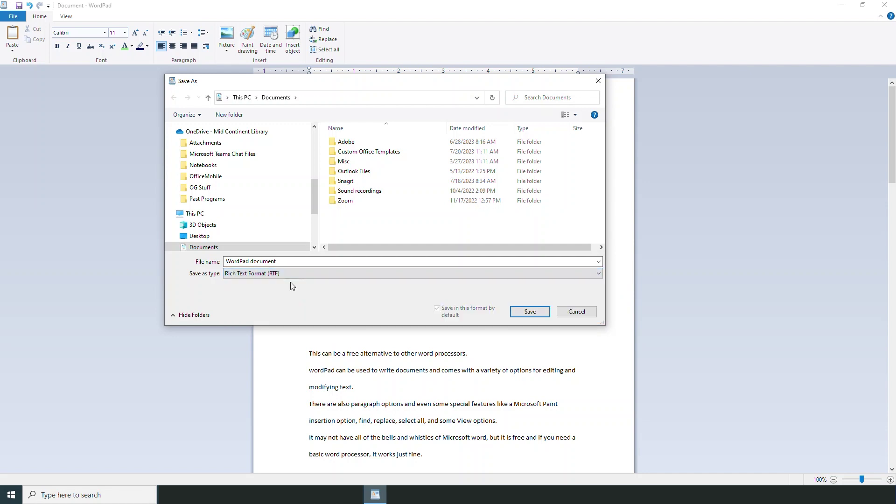
Step: Set the save type to Office Open XML Document and save the file
left_click(292, 274)
left_click(285, 292)
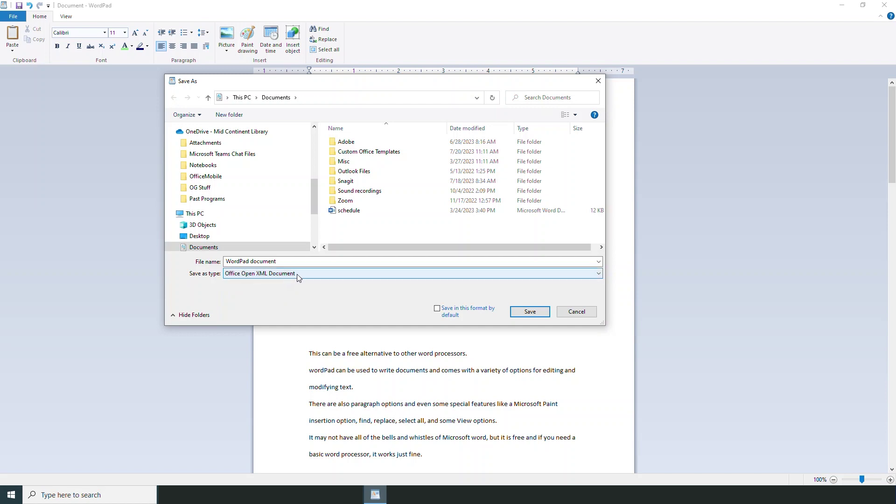
left_click(297, 274)
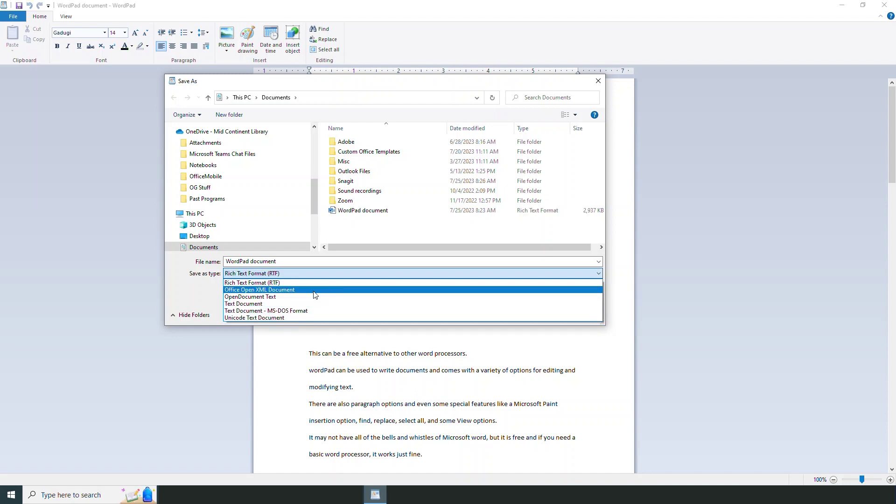
left_click(314, 290)
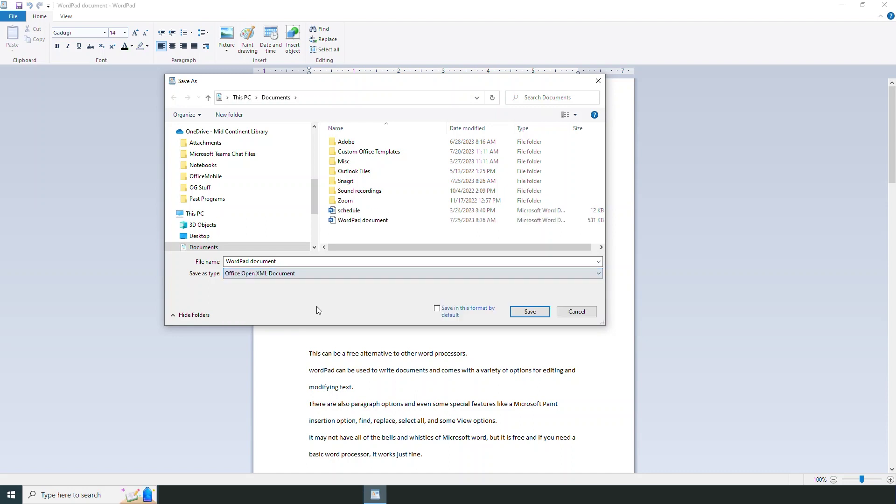
left_click(536, 315)
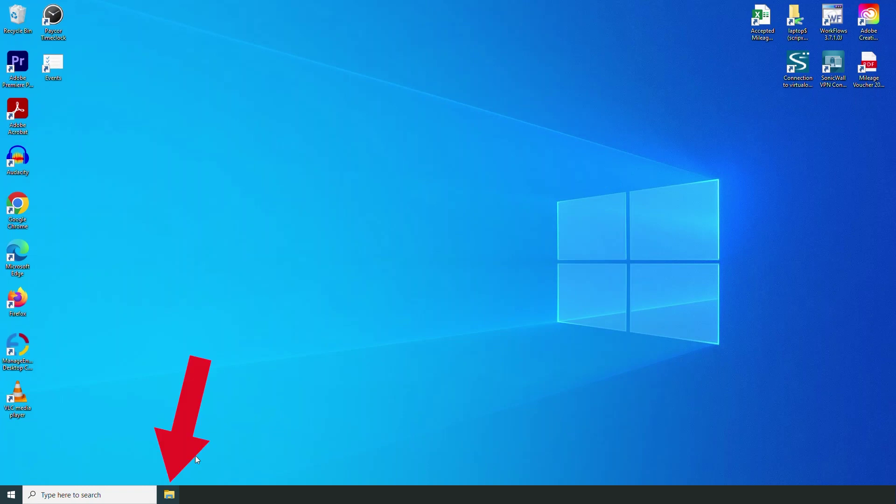
Step: Open the saved Word version of the document from the Documents folder and examine its text, picture, drawing and dates
left_click(169, 495)
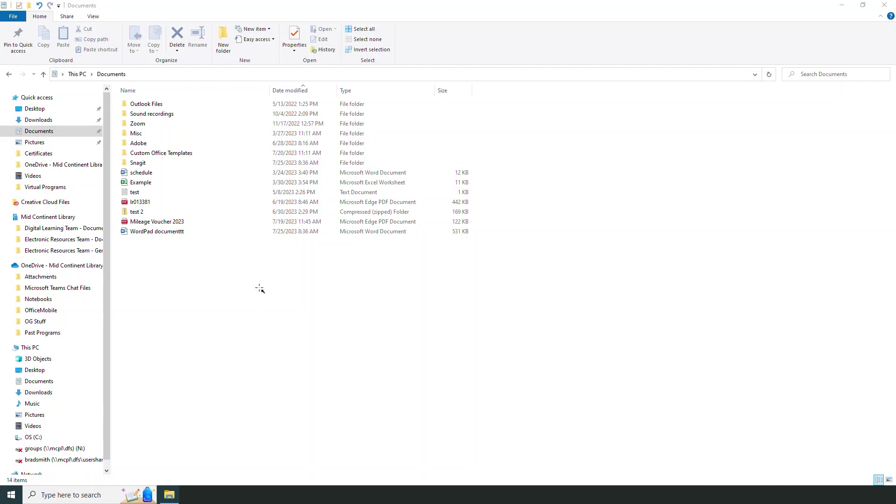
left_click_drag(326, 311, 356, 241)
double_click(354, 231)
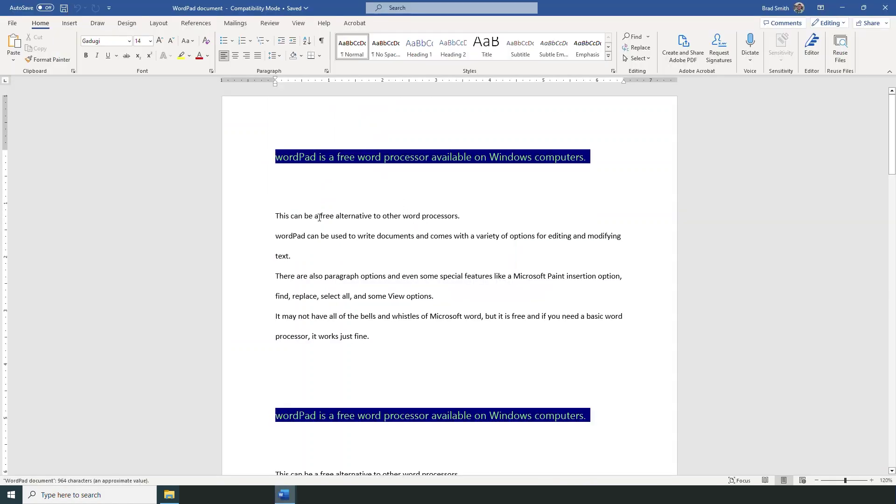
scroll(335, 214, "down", 10)
scroll(394, 220, "down", 8)
left_click(391, 218)
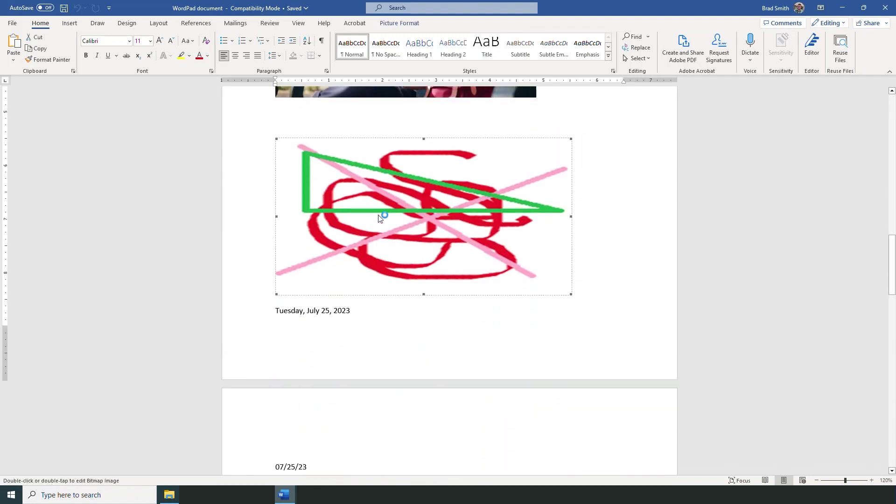
scroll(370, 211, "down", 8)
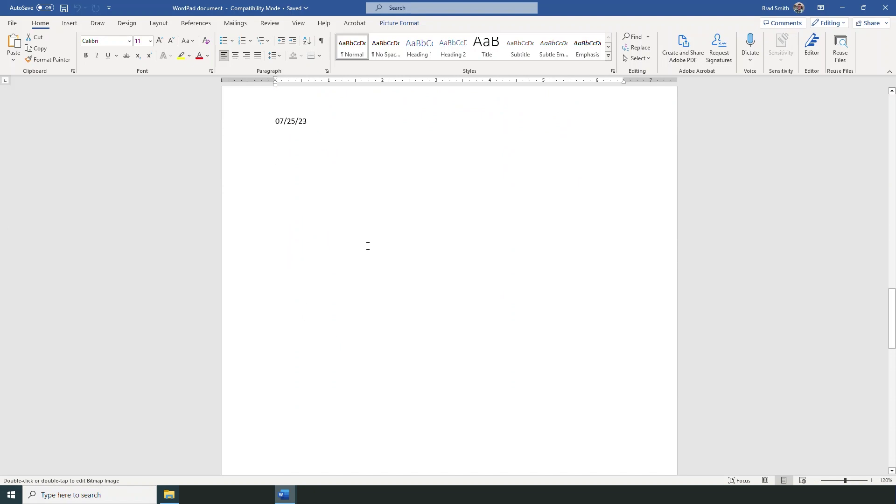
scroll(365, 239, "up", 15)
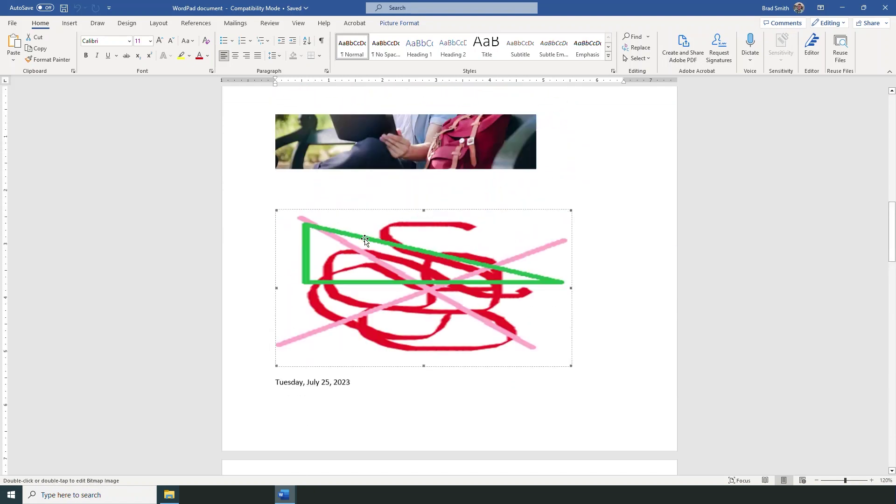
scroll(365, 238, "up", 4)
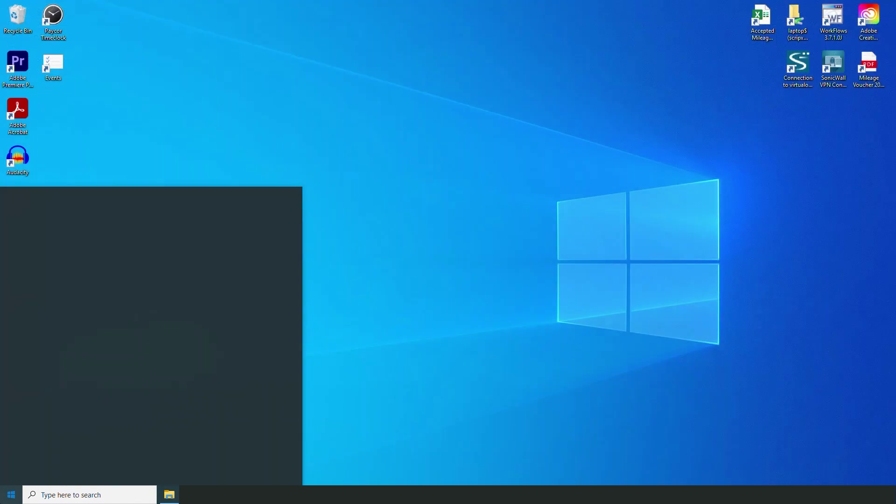
Step: Launch WordPad from the Windows Accessories group of installed programs
left_click(7, 494)
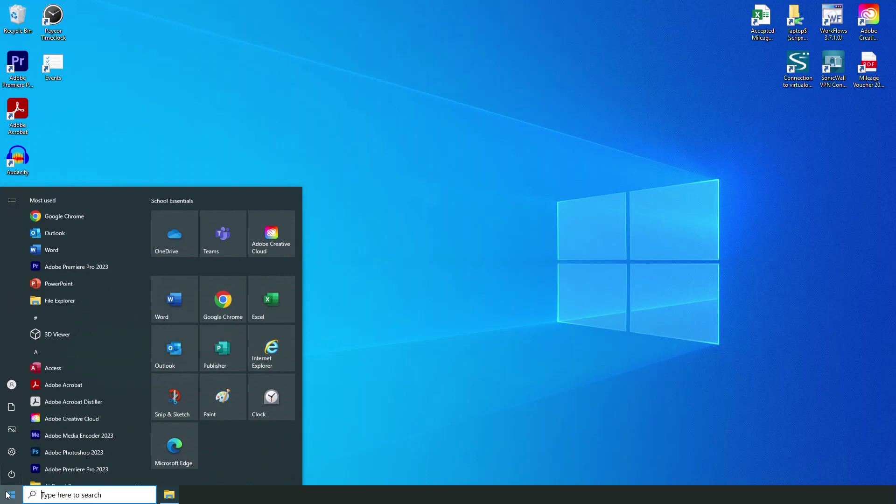
left_click(52, 351)
left_click(77, 392)
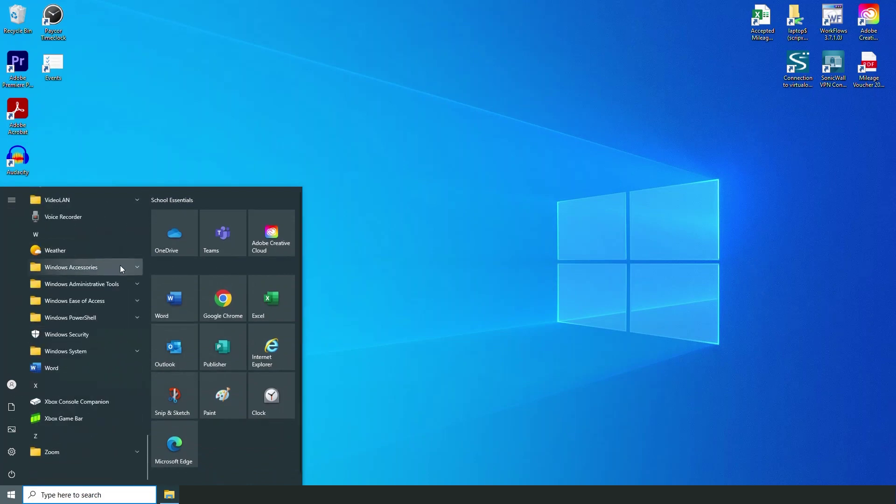
left_click(122, 267)
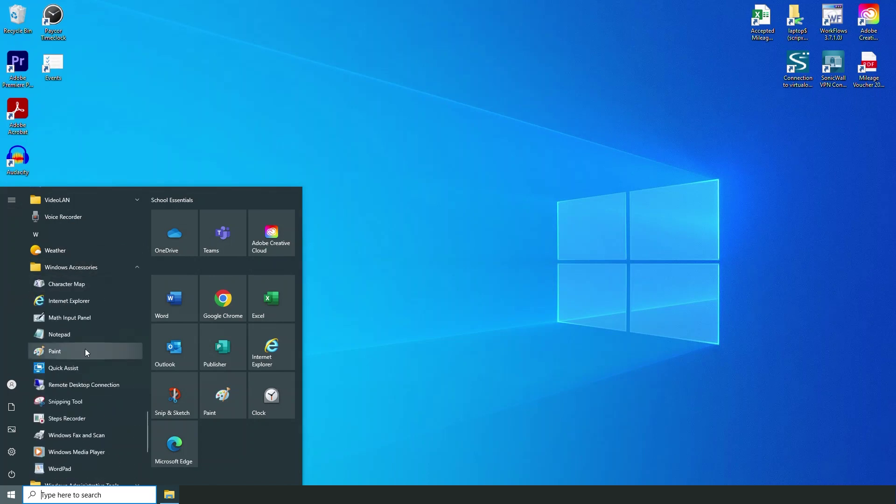
left_click(77, 465)
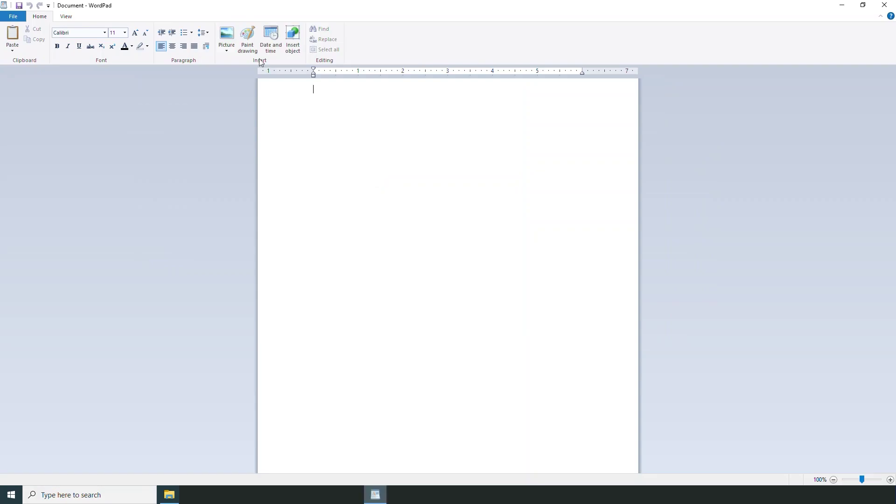
Step: Open the recent file WordPad document and look through its contents
left_click(9, 16)
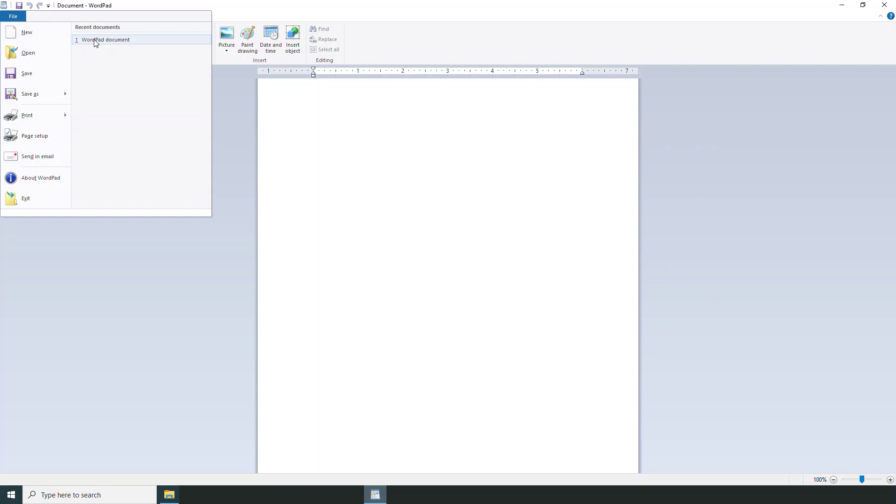
left_click(125, 48)
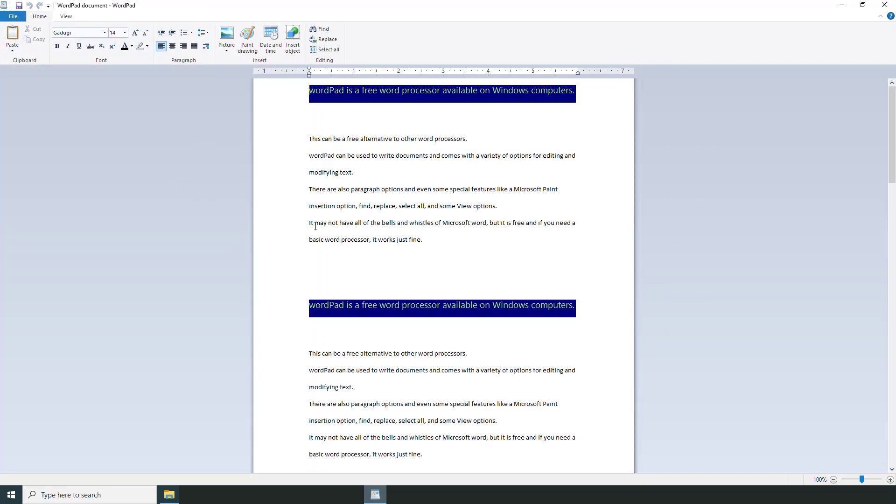
scroll(315, 227, "down", 9)
scroll(352, 144, "up", 5)
scroll(352, 144, "up", 4)
Step: Save a copy of WordPad document in the Documents folder with Text Document as the save type
left_click(6, 17)
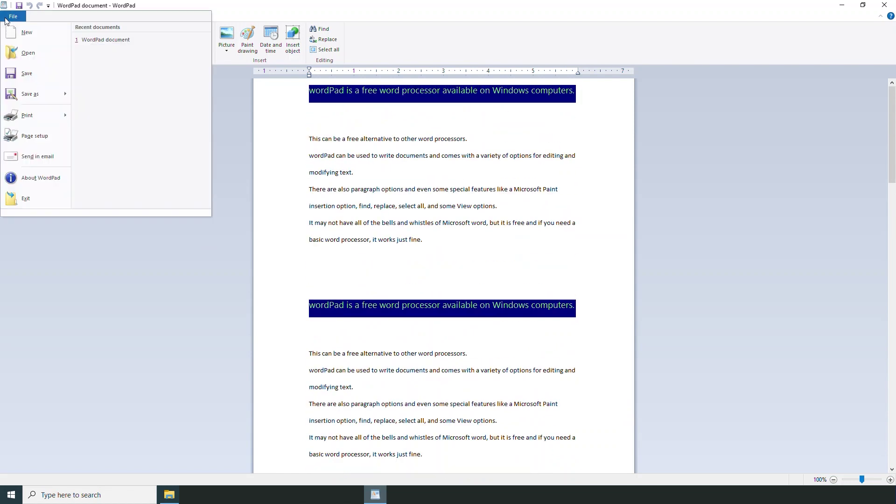
left_click(27, 80)
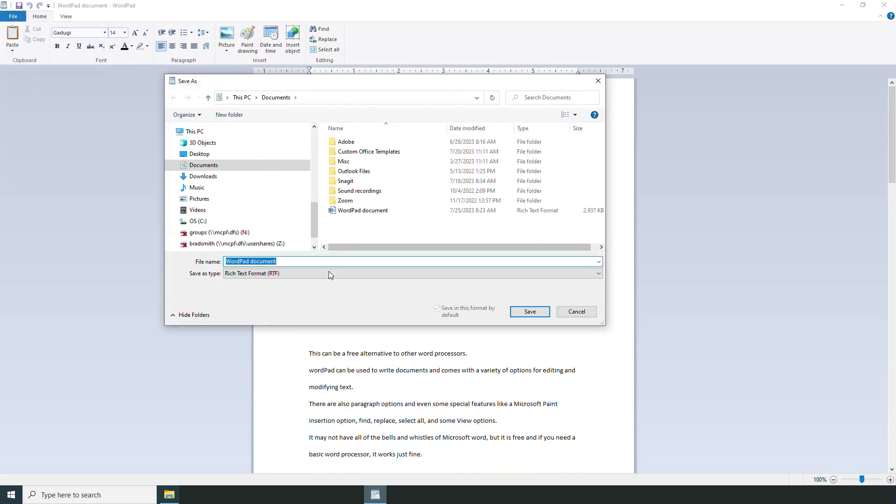
left_click(329, 273)
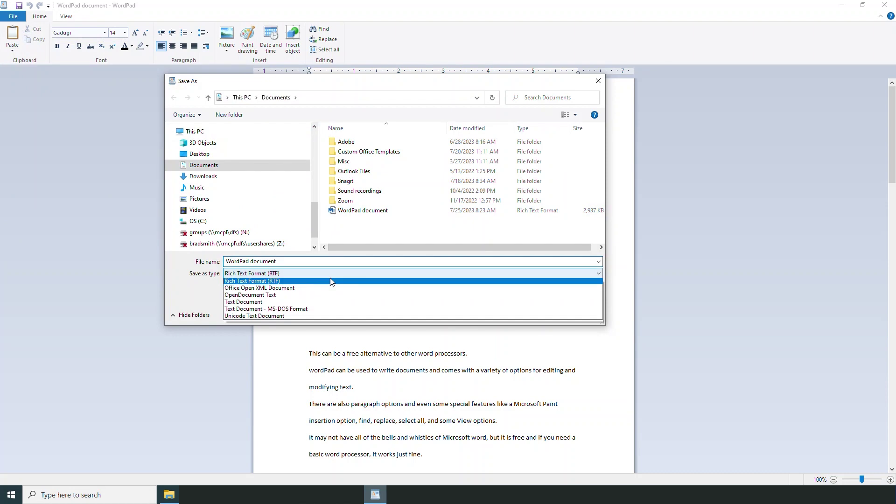
left_click(321, 304)
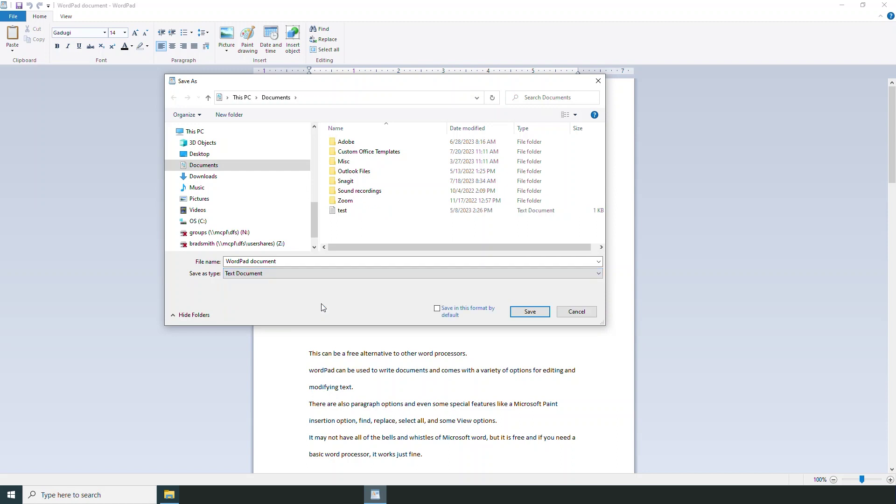
left_click(527, 314)
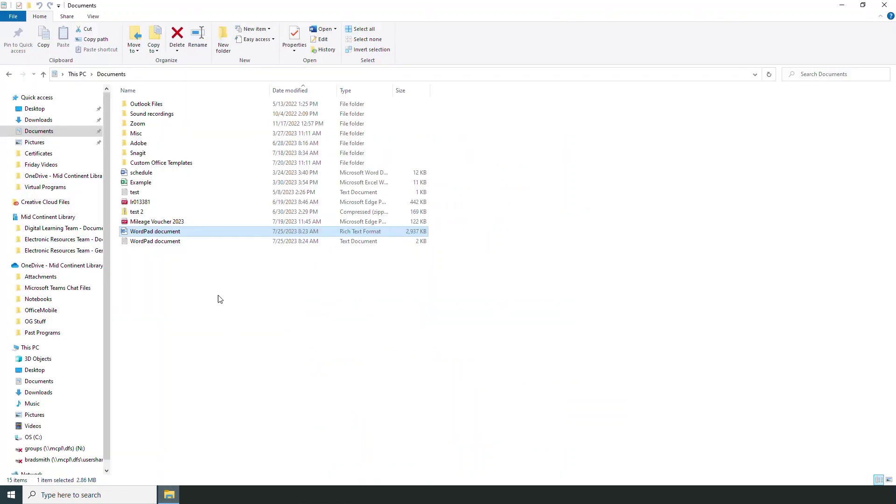
Step: Open the Text Document copy of WordPad document from File Explorer in Notepad, examine its text in a maximized window, and close it
left_click(177, 242)
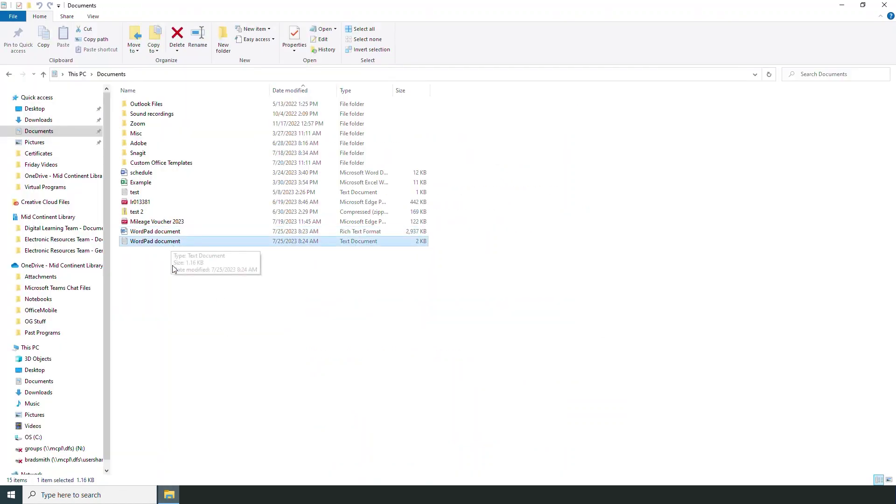
double_click(166, 245)
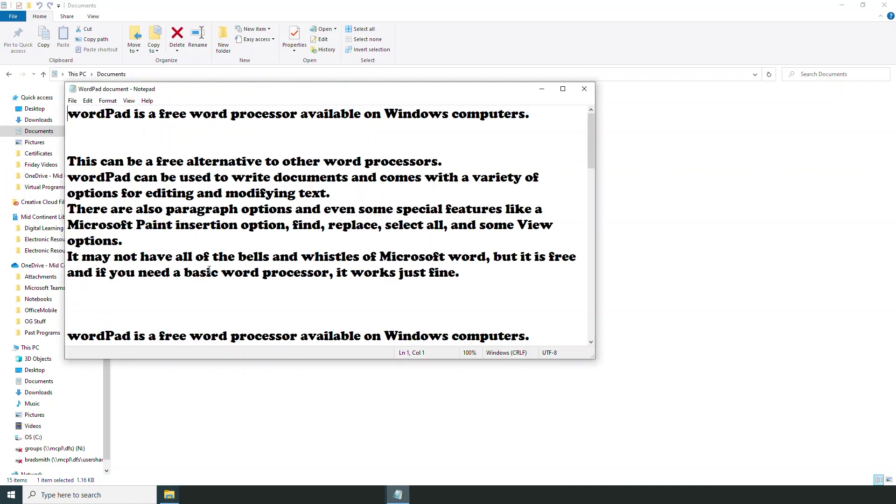
left_click(563, 89)
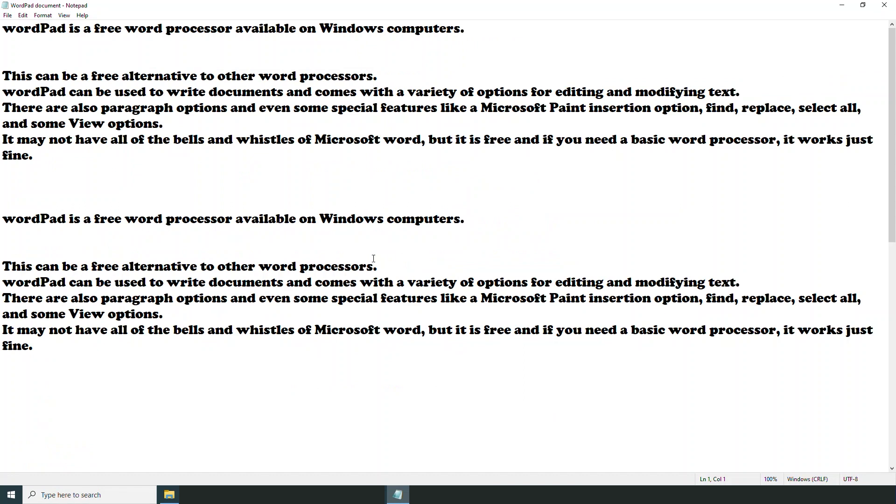
scroll(250, 206, "down", 10)
scroll(250, 210, "up", 1)
scroll(248, 208, "down", 1)
scroll(245, 211, "up", 5)
scroll(247, 214, "up", 5)
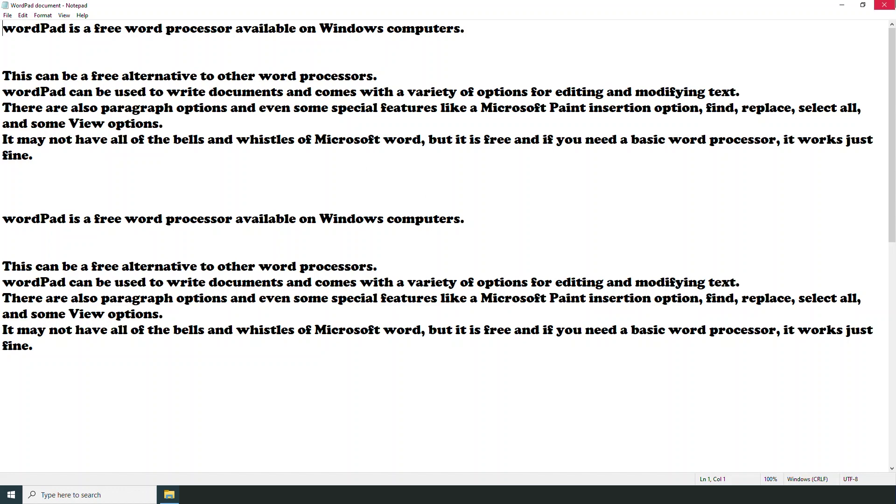
left_click(884, 5)
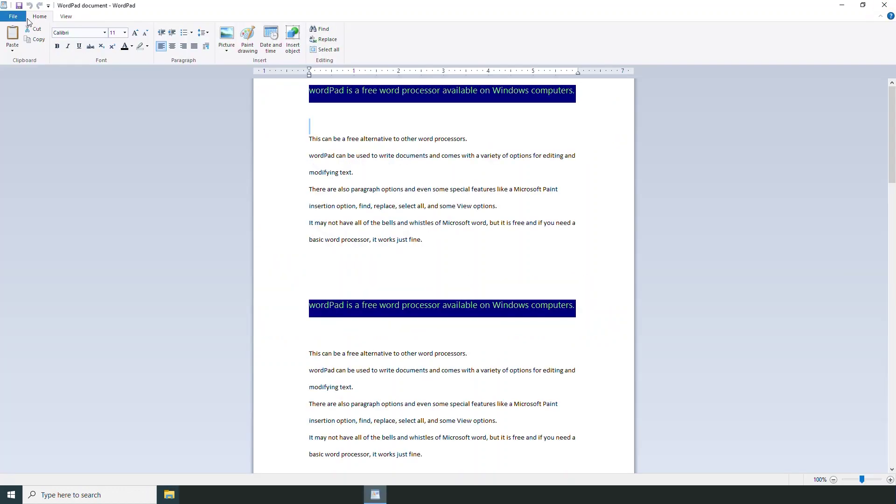
left_click(19, 19)
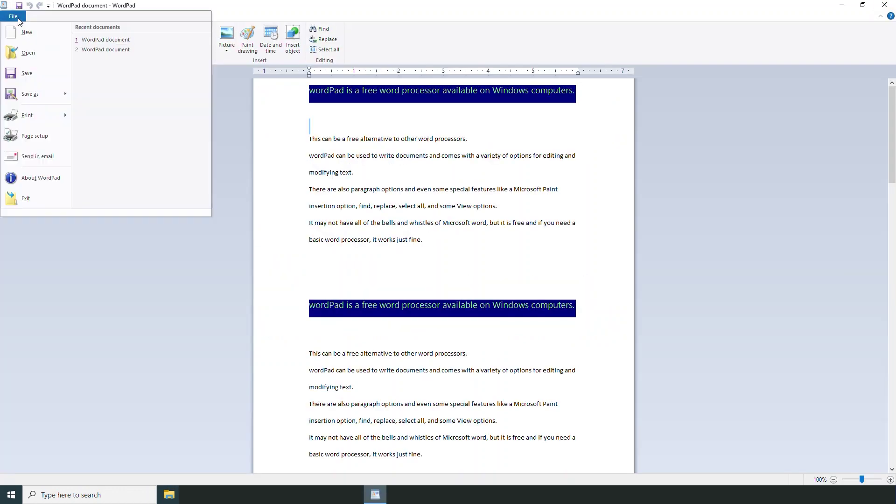
left_click(136, 303)
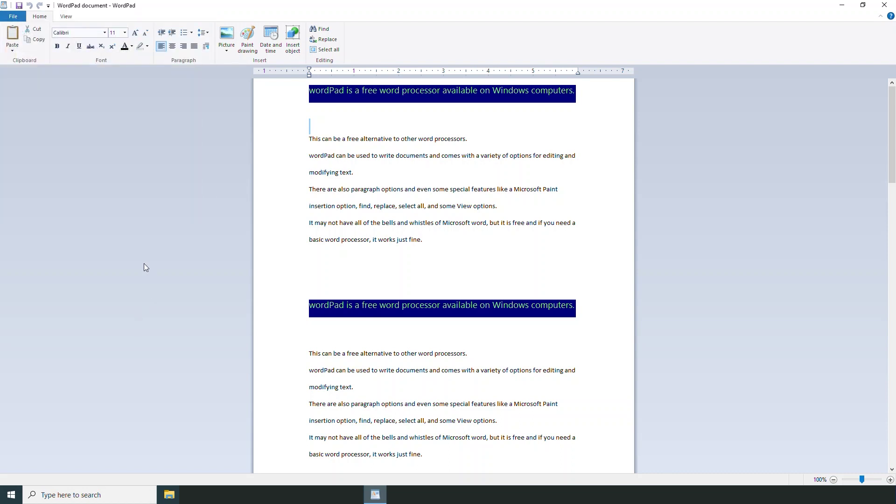